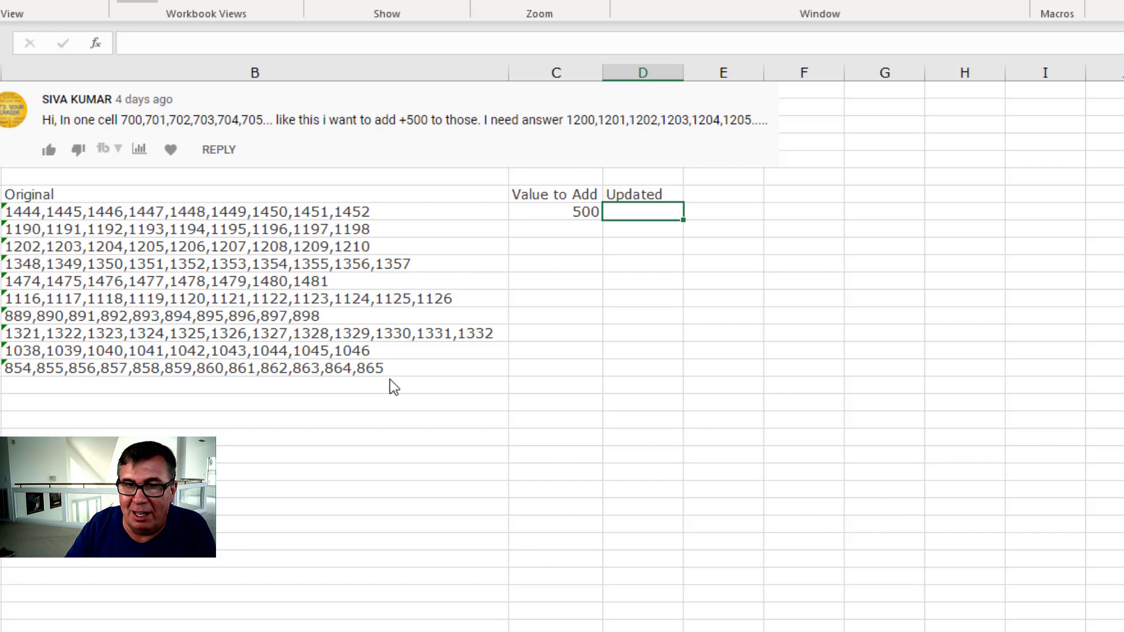
# Open the VBA editor to view the three-line Splitter function in Module1.
pyautogui.hotkey('alt', 'F11')
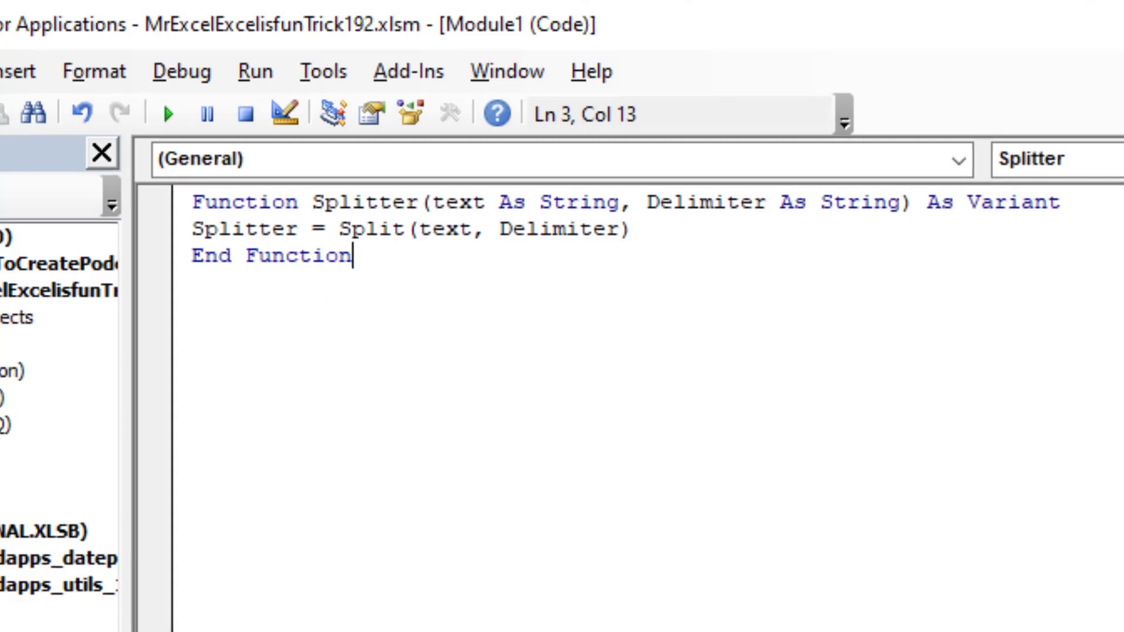
# Back in Excel, enter =splitter(B8,",") in D8 to spill B8's numbers across row 8.
pyautogui.hotkey('alt', 'F11')
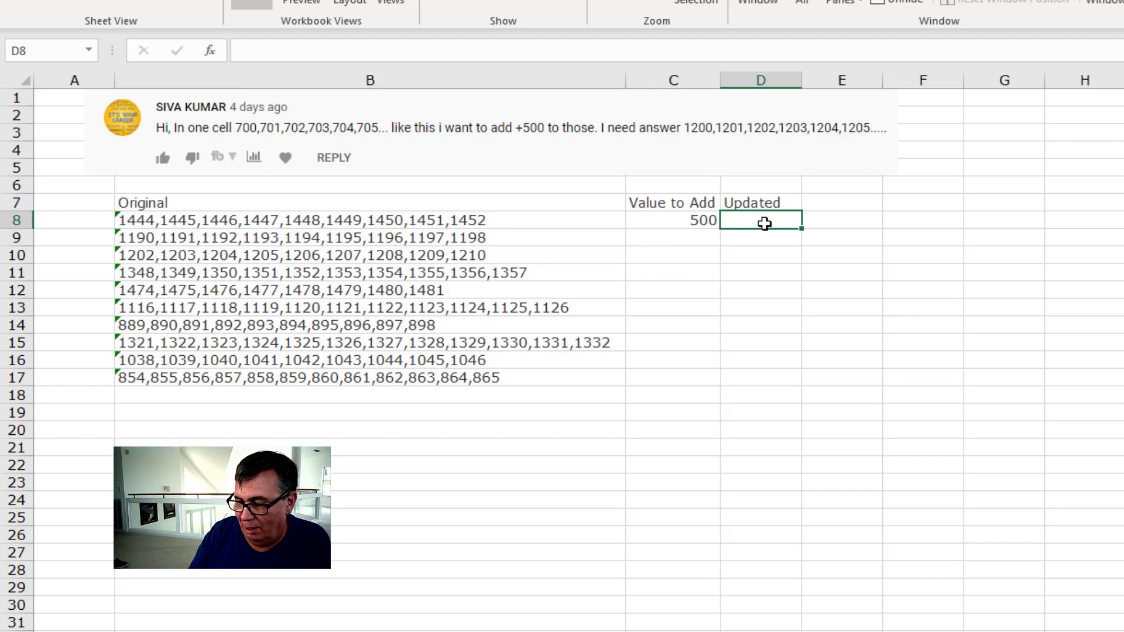
pyautogui.write('=spl')
pyautogui.press('Tab')
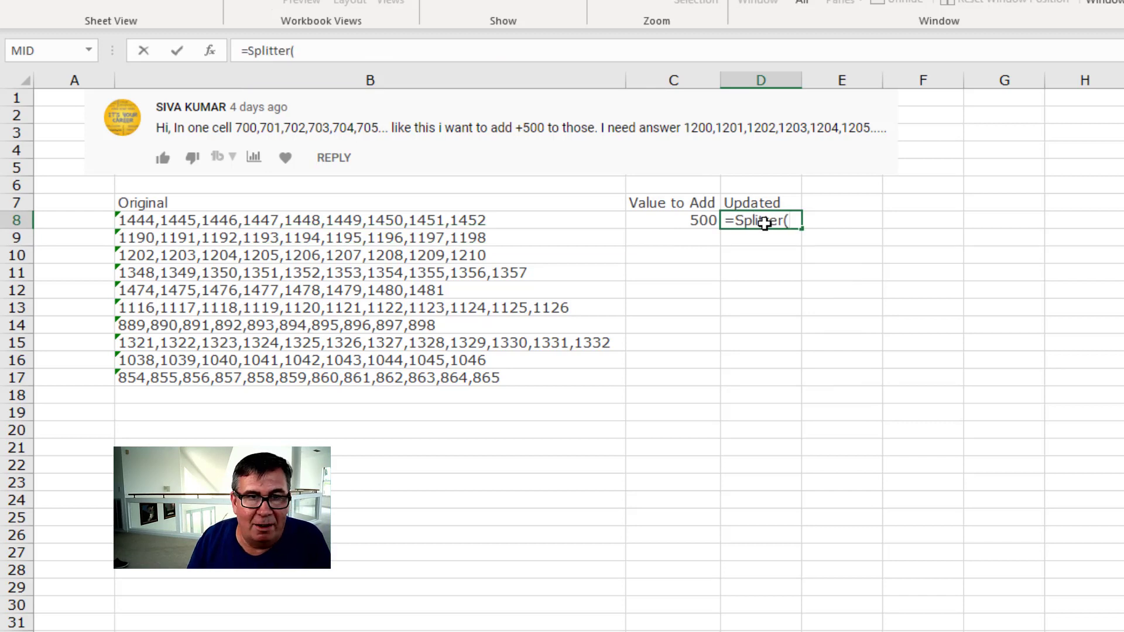
pyautogui.press('Left')
pyautogui.press('Left')
pyautogui.write(',')
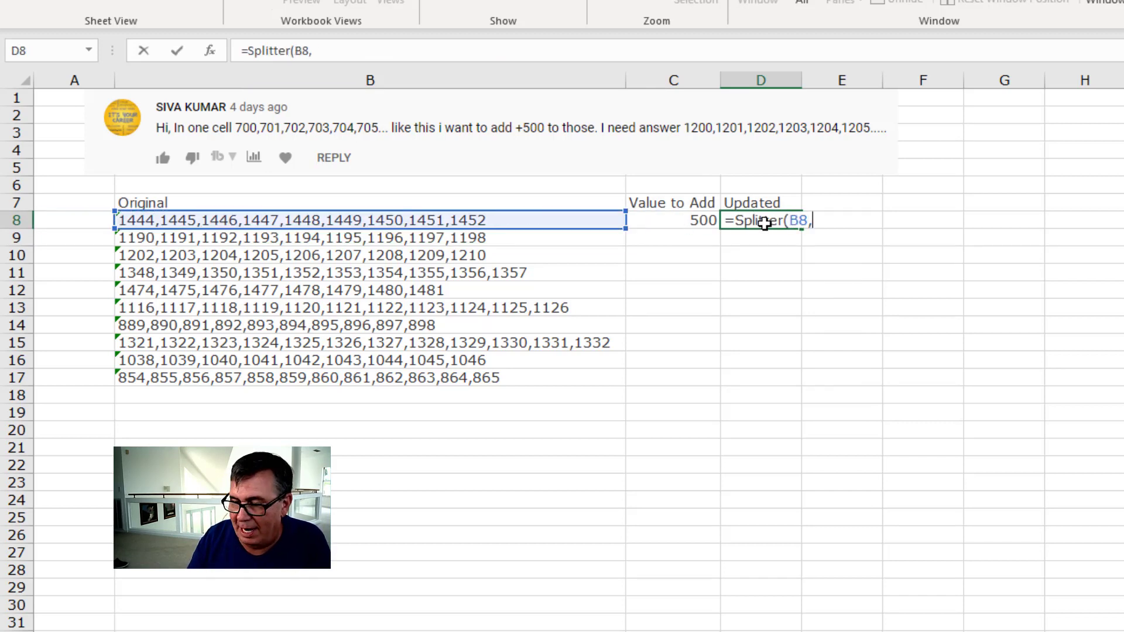
pyautogui.write('","')
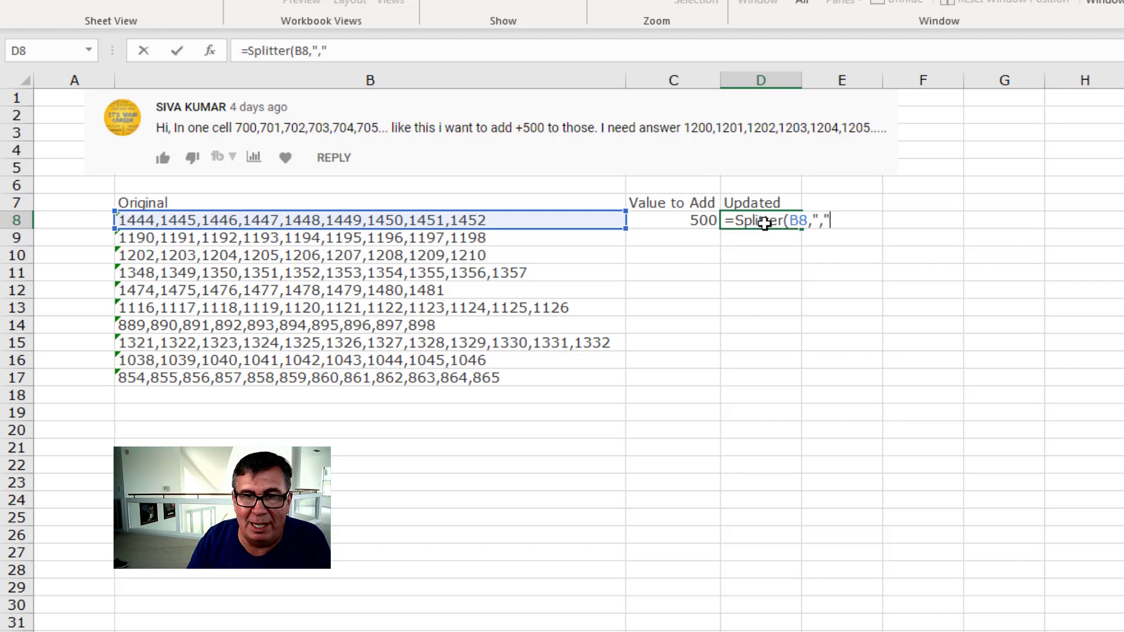
pyautogui.write(')')
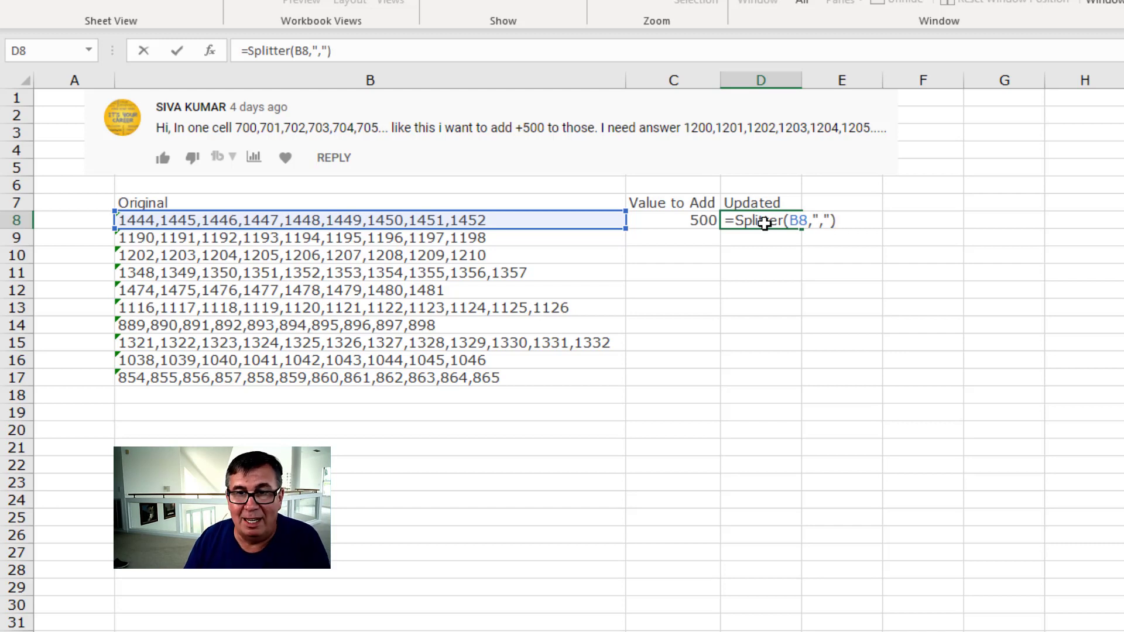
pyautogui.press('Return')
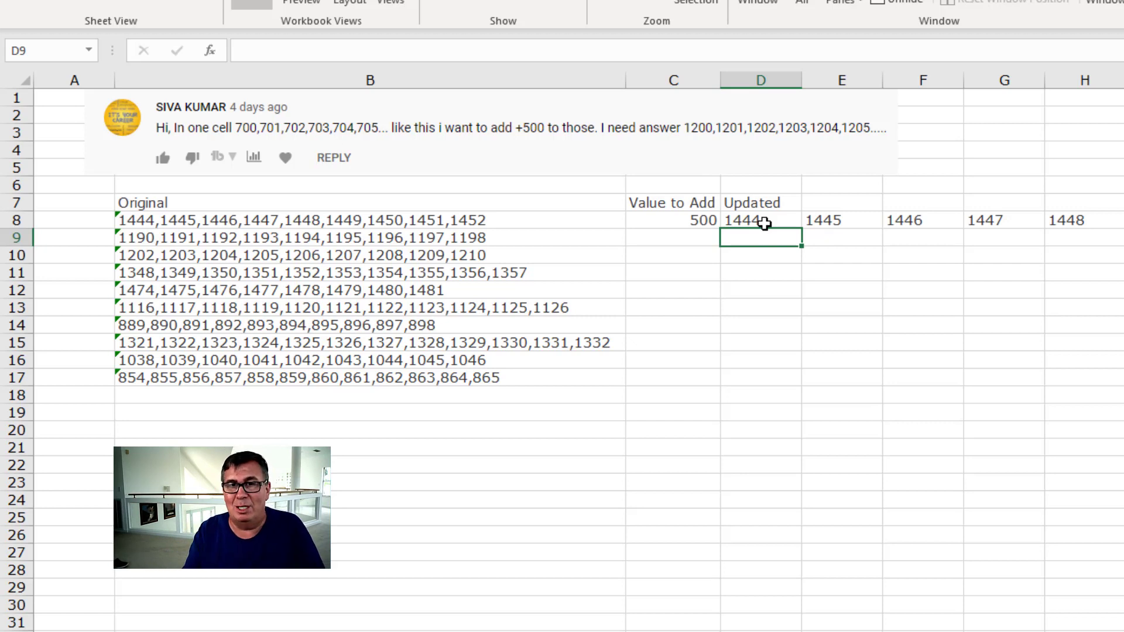
# Add the absolute $C$8 value to the D8 formula, giving 1944, 1945, 1946….
pyautogui.click(764, 223)
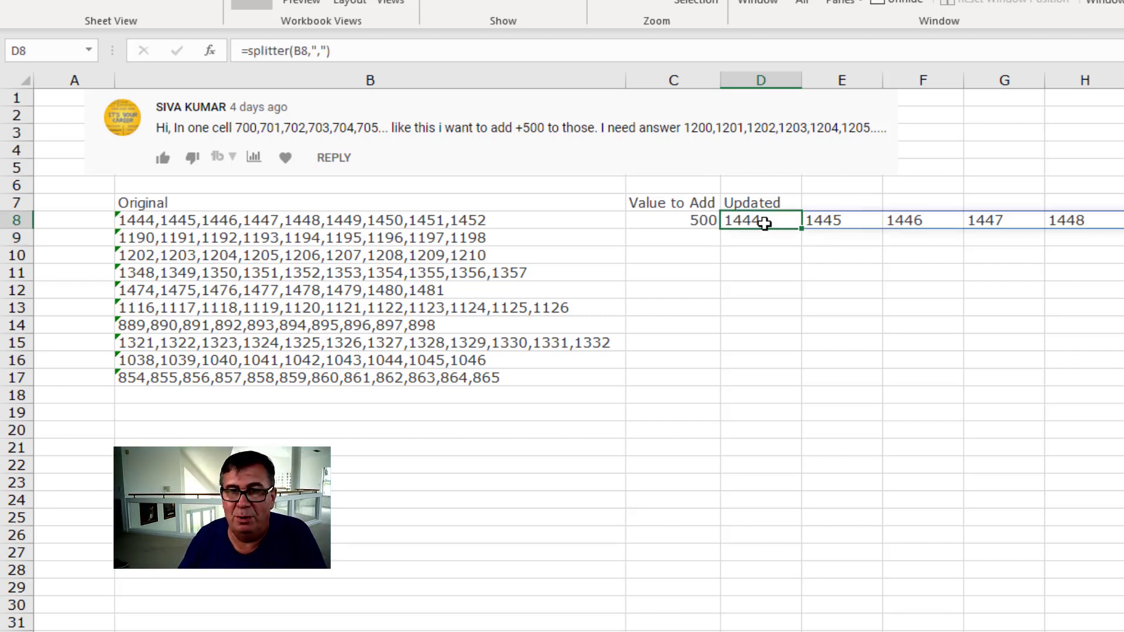
pyautogui.doubleClick(764, 223)
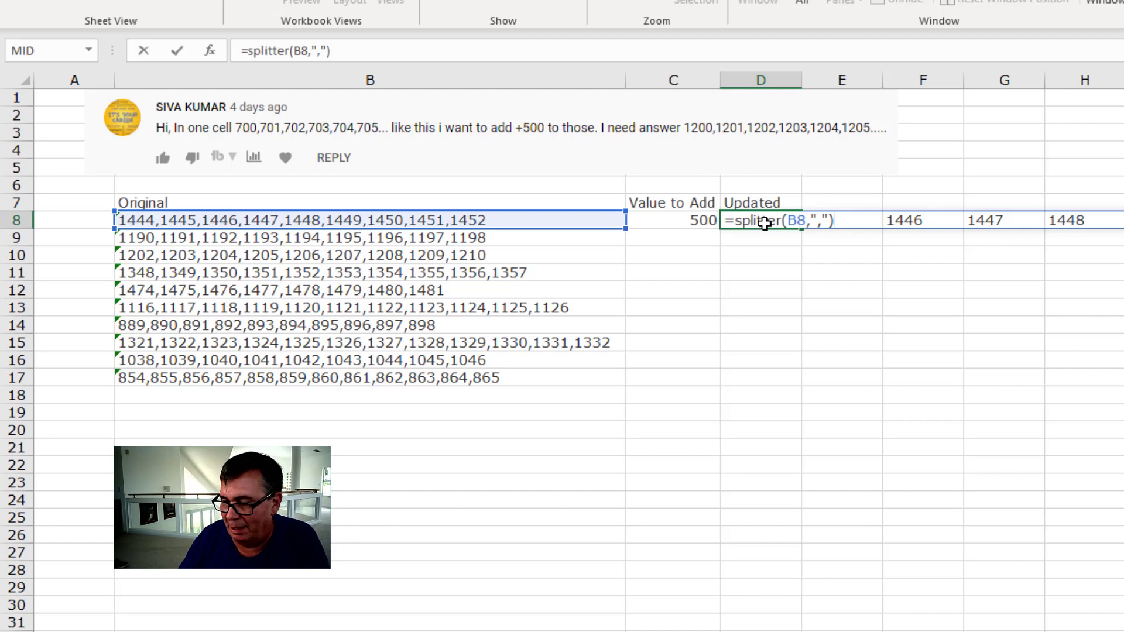
pyautogui.write('+')
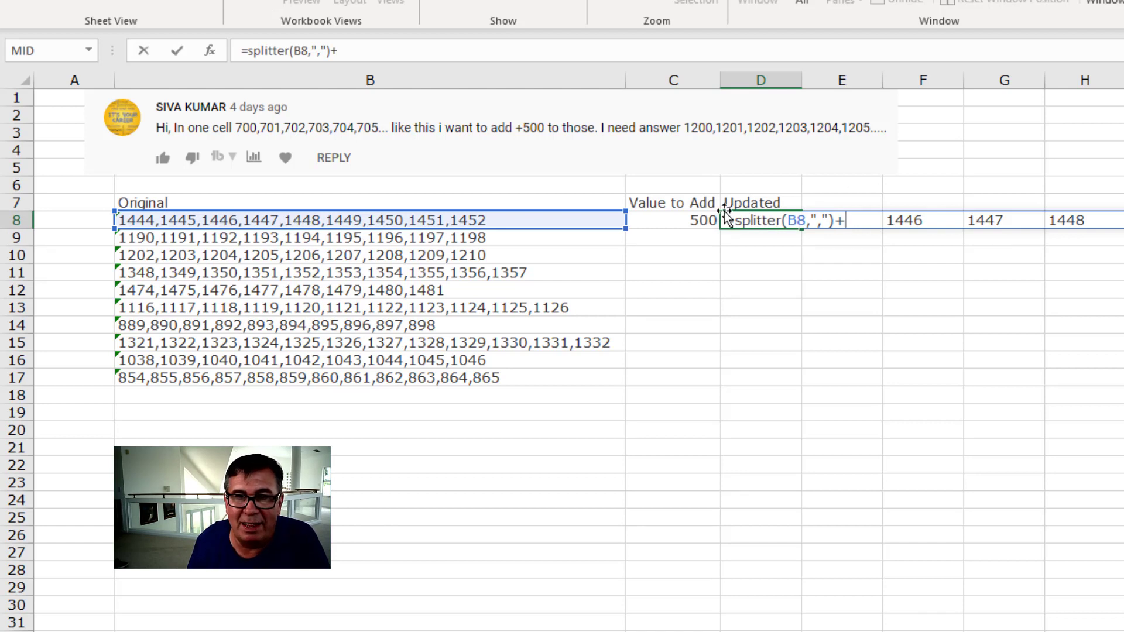
pyautogui.click(703, 221)
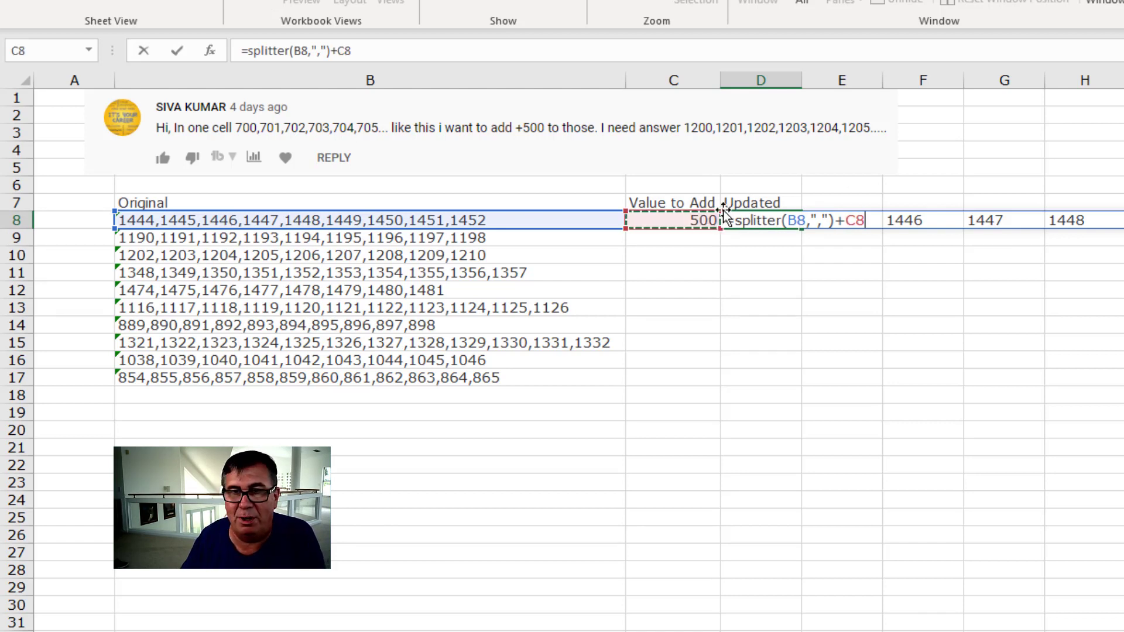
pyautogui.press('F4')
pyautogui.press('Return')
pyautogui.click(726, 216)
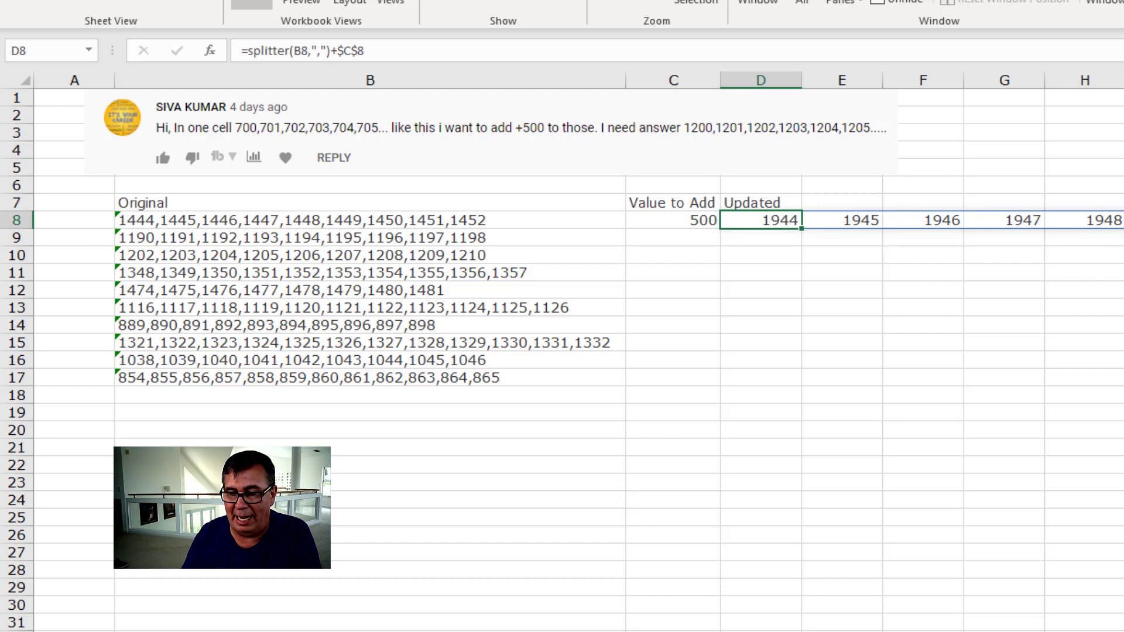
pyautogui.press('F2')
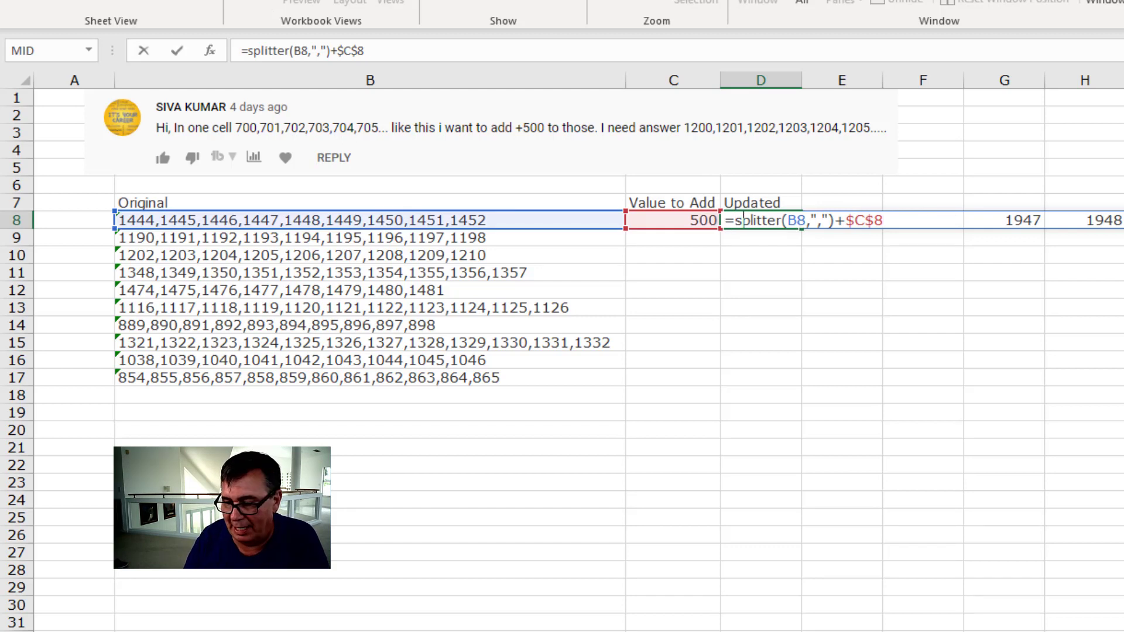
# Wrap D8's formula in TEXTJOIN(",",TRUE,…) to rejoin the numbers into one string.
pyautogui.click(734, 220)
pyautogui.write('TEXTJOIN(')
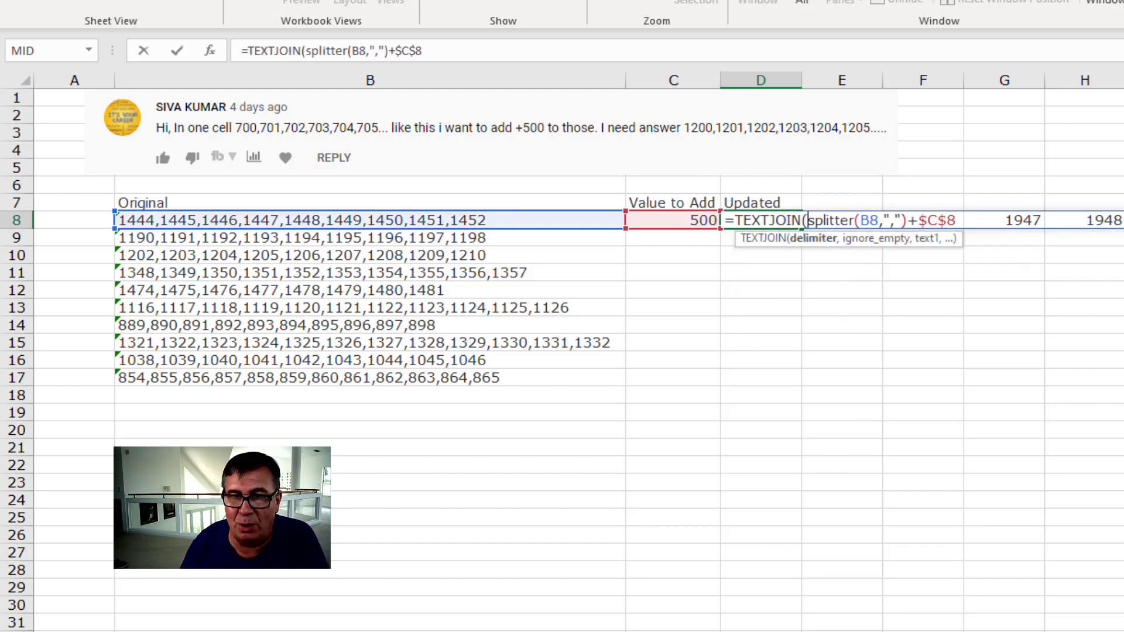
pyautogui.write('",",,')
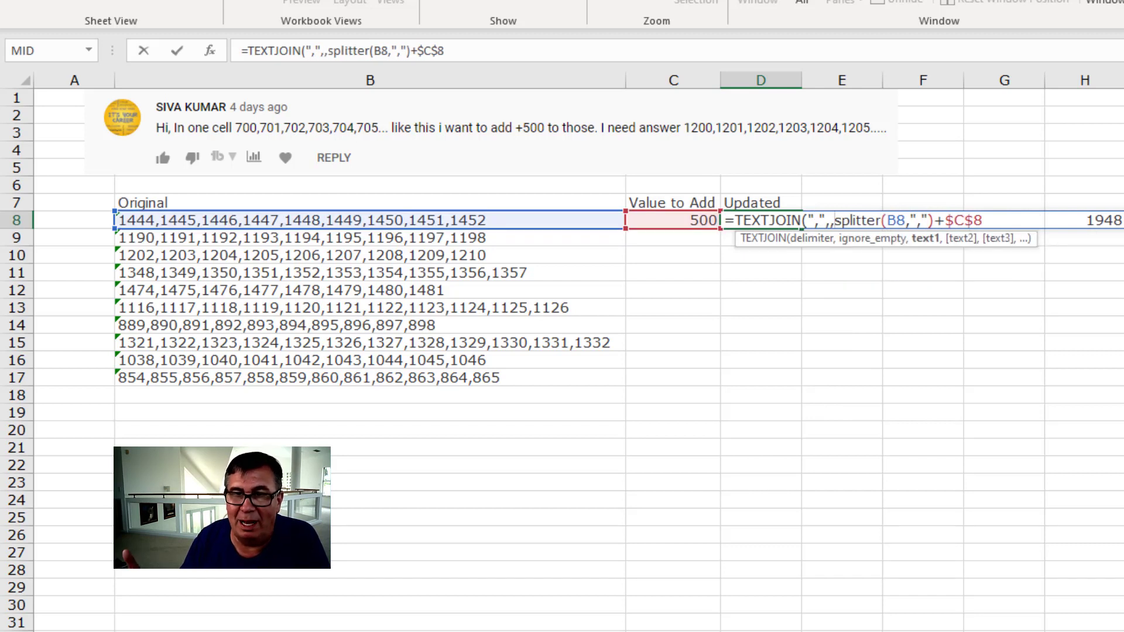
pyautogui.press('BackSpace')
pyautogui.write('True')
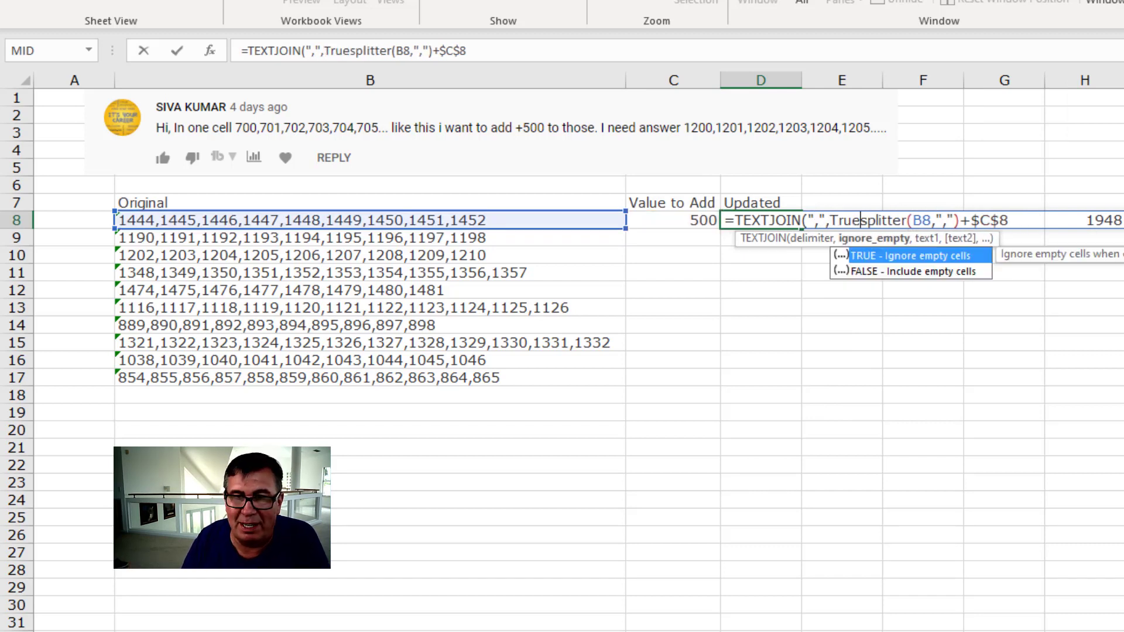
pyautogui.write(',')
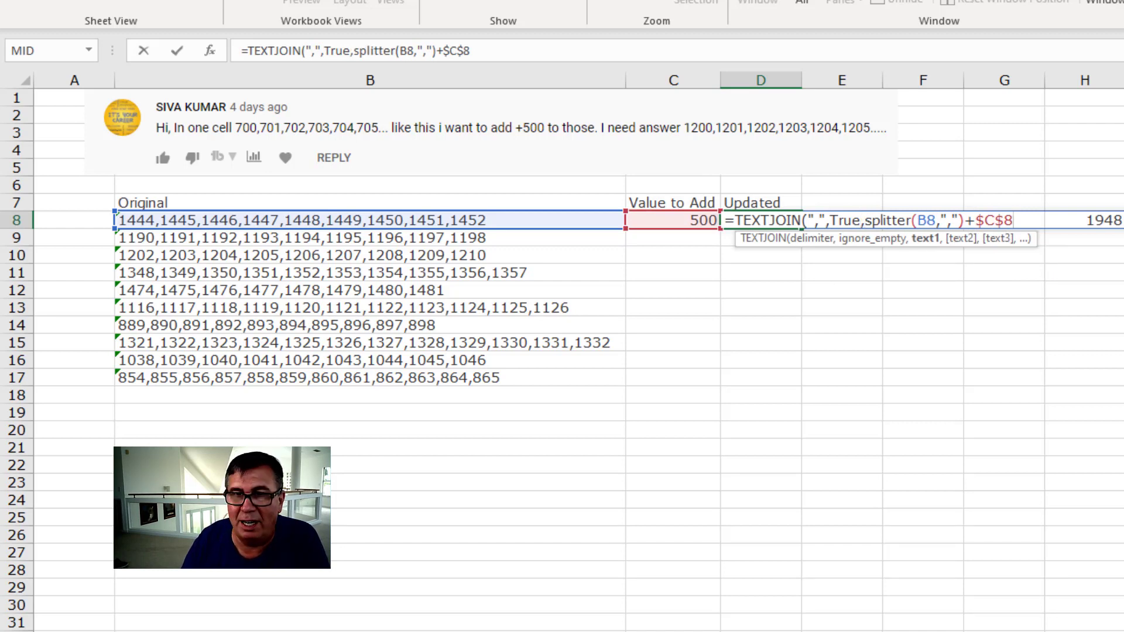
pyautogui.write(')')
pyautogui.press('Return')
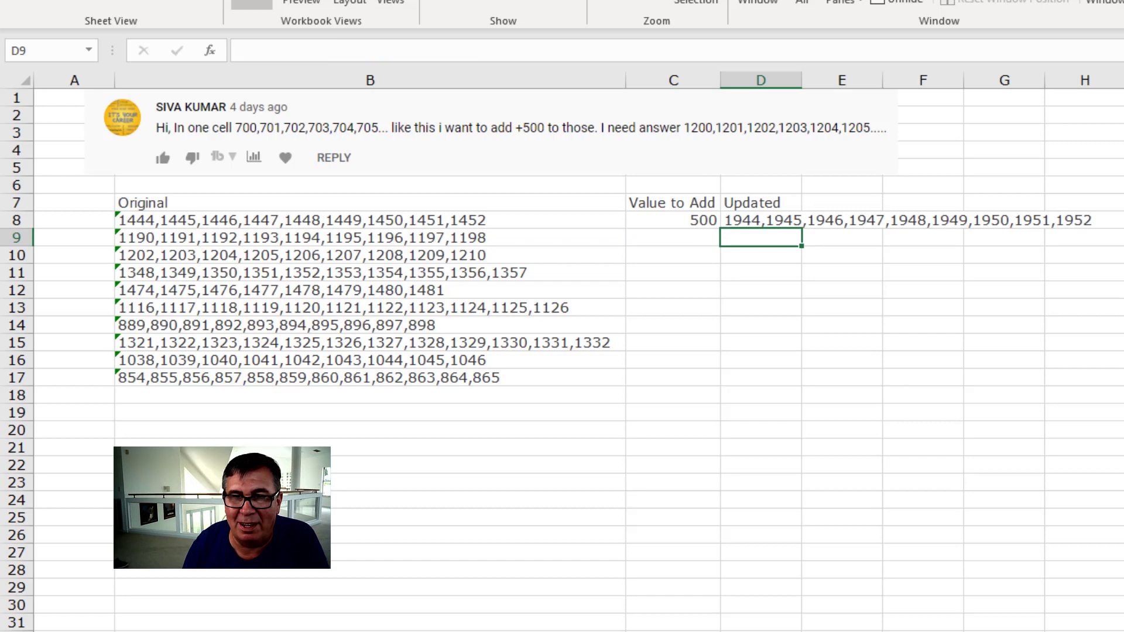
# Copy the D8 formula down through D17.
pyautogui.click(760, 220)
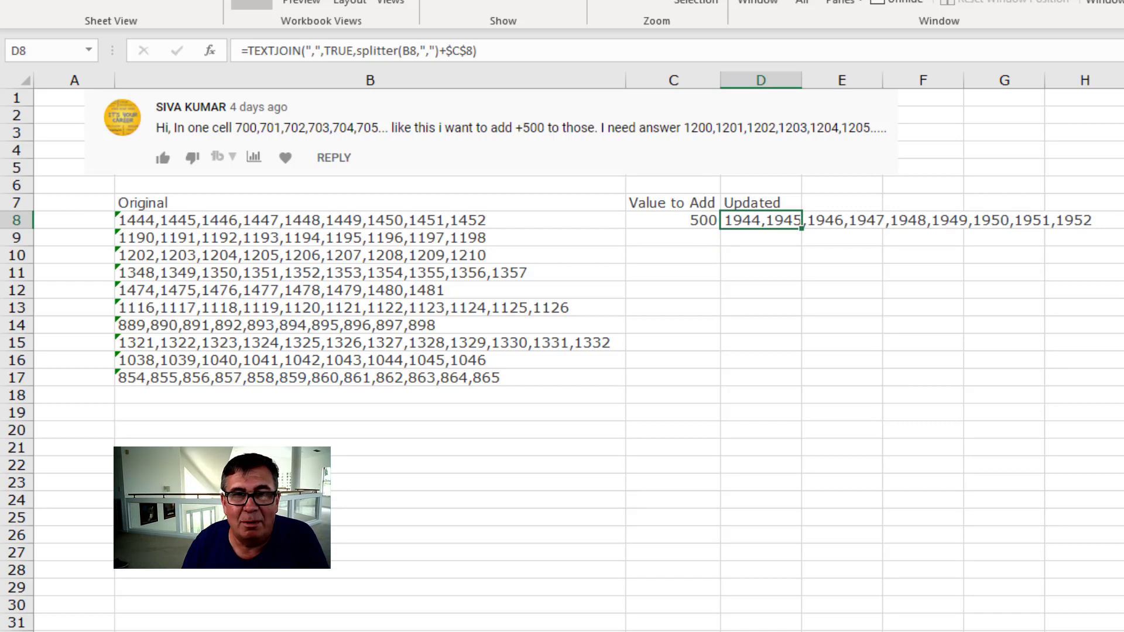
pyautogui.hotkey('ctrl', 'c')
pyautogui.moveTo(761, 220); pyautogui.dragTo(761, 377)
pyautogui.hotkey('ctrl', 'v')
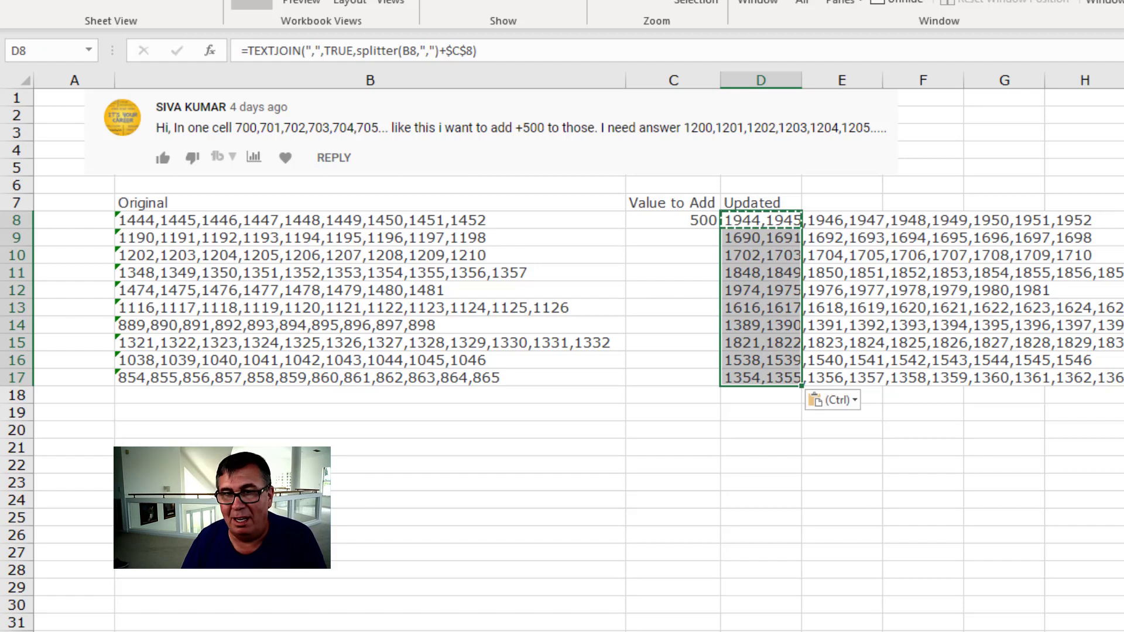
# Fill C9:C17 with =RANDBETWEEN(1,7)*10 as test Value to Add numbers.
pyautogui.click(672, 238)
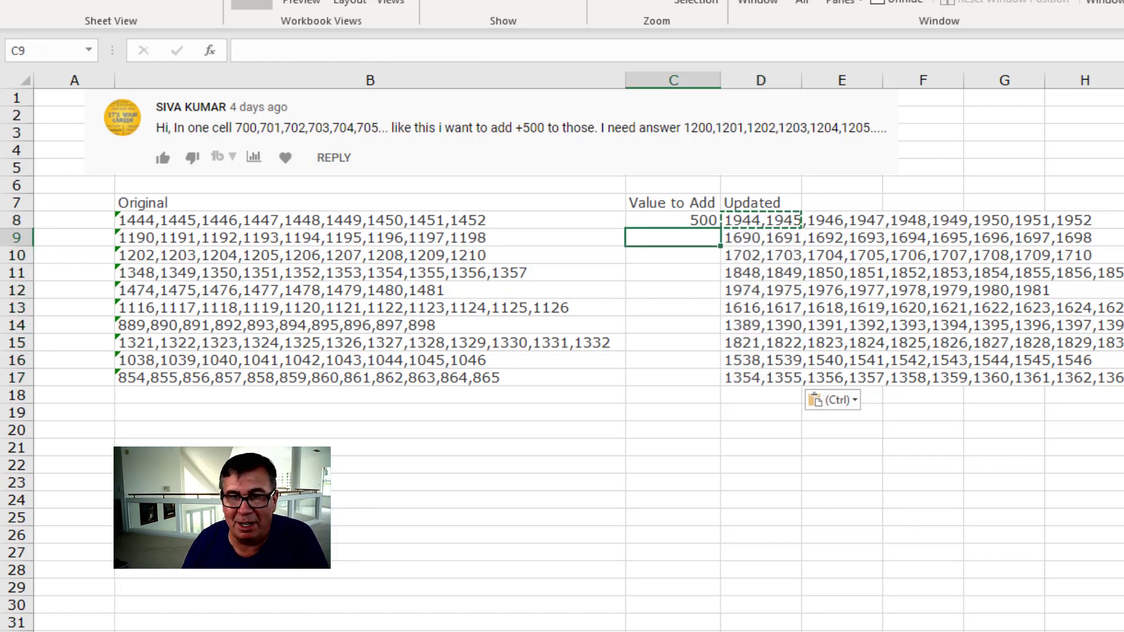
pyautogui.moveTo(673, 238); pyautogui.dragTo(673, 378)
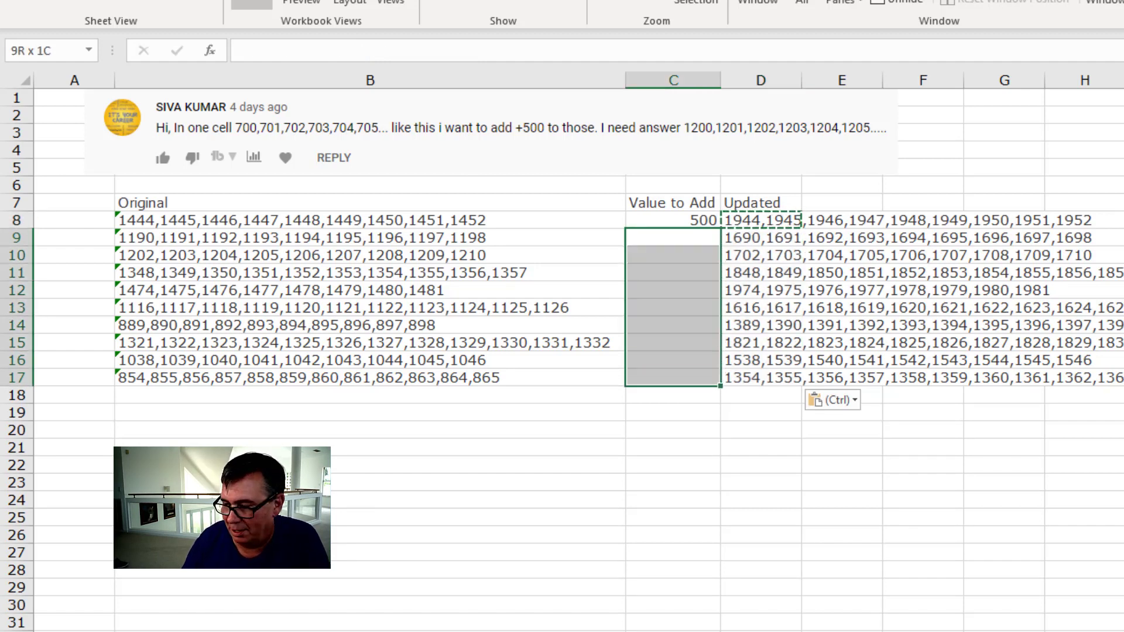
pyautogui.write('=RANDBETWEEN(')
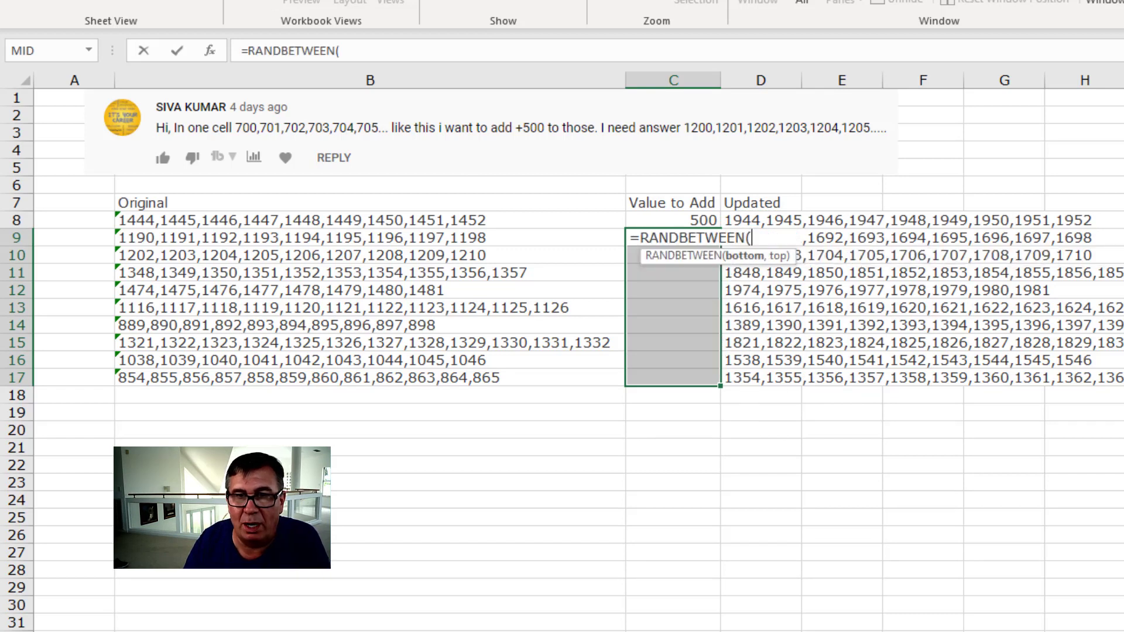
pyautogui.write('1,7)*100')
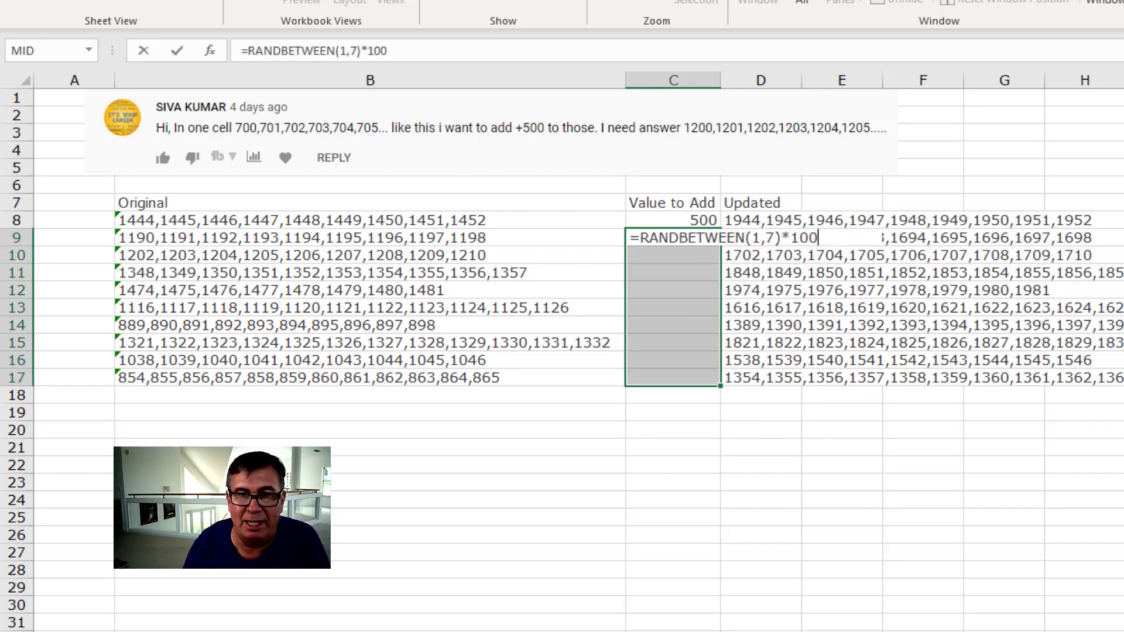
pyautogui.hotkey('ctrl', 'Return')
# Change D8's $C$8 reference to a relative C8.
pyautogui.click(760, 220)
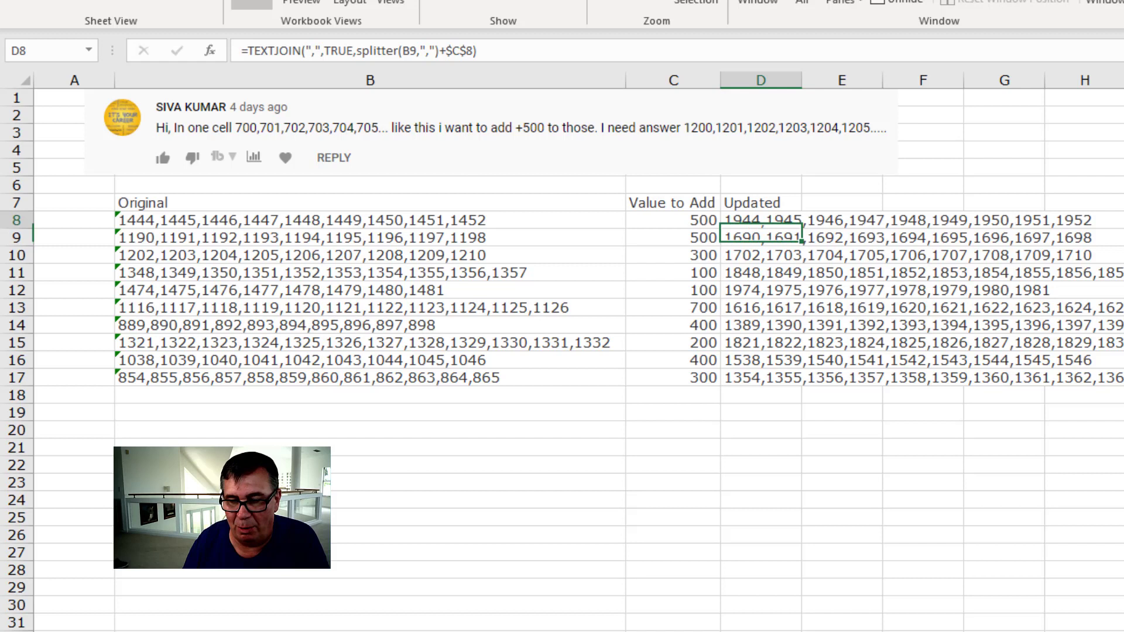
pyautogui.press('F2')
pyautogui.press('Left')
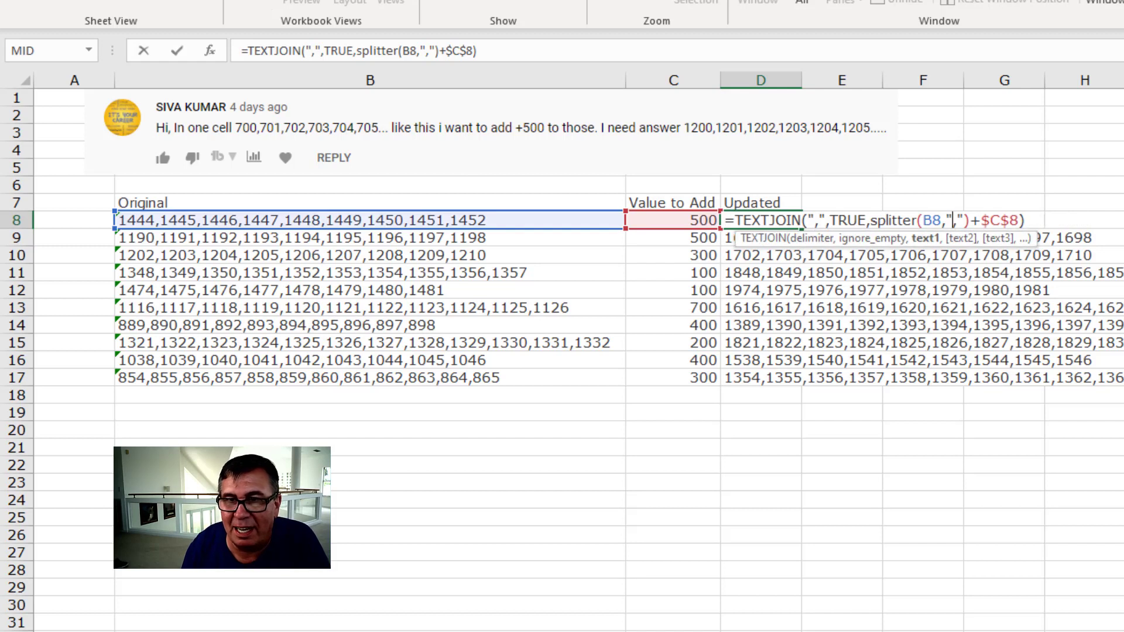
pyautogui.press('Right')
pyautogui.press('Right')
pyautogui.press('Right')
pyautogui.press('Right')
pyautogui.press('Right')
pyautogui.press('Delete')
pyautogui.press('Right')
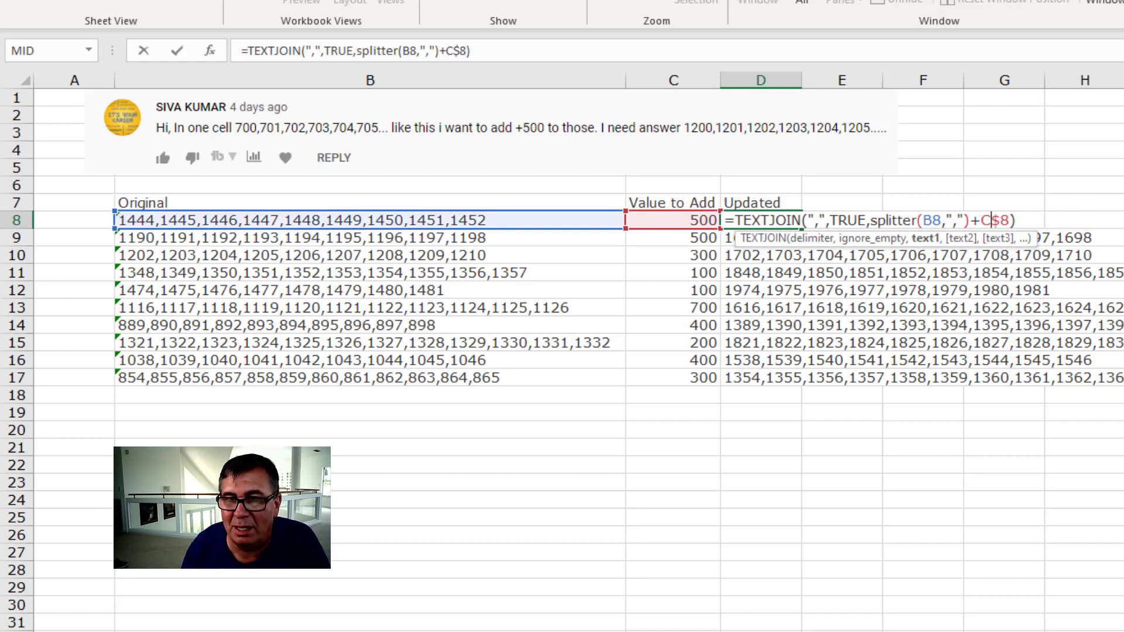
pyautogui.press('Delete')
pyautogui.hotkey('ctrl', 'Return')
# Re-fill the D8 formula into D9:D17 and check the results in D9 and C9.
pyautogui.hotkey('ctrl', 'c')
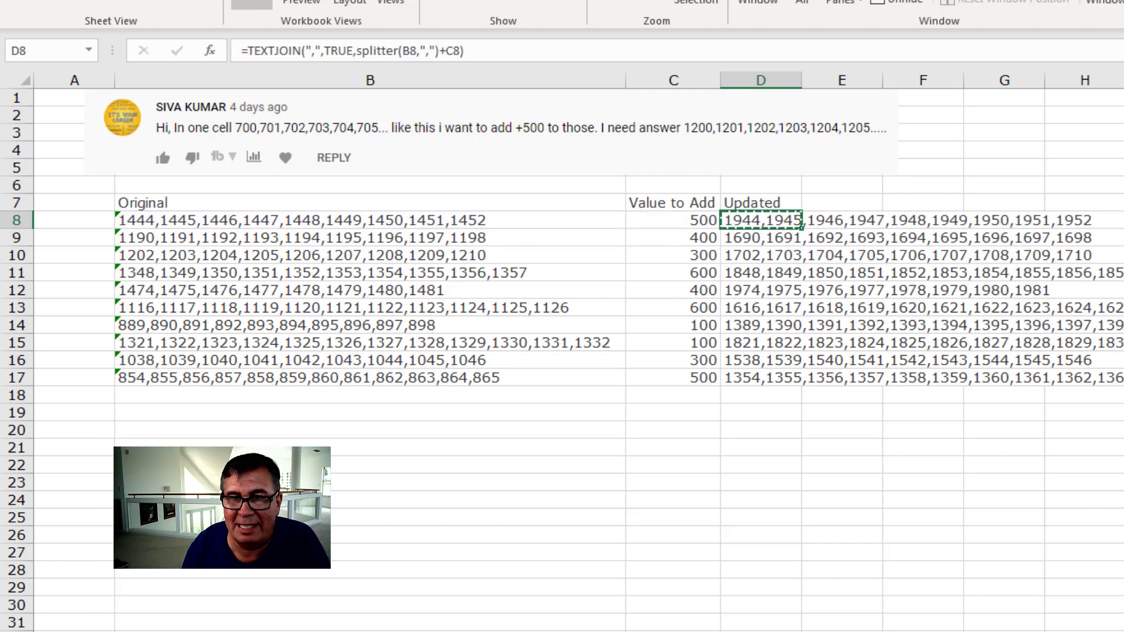
pyautogui.hotkey('ctrl', 'shift', 'Down')
pyautogui.hotkey('ctrl', 'v')
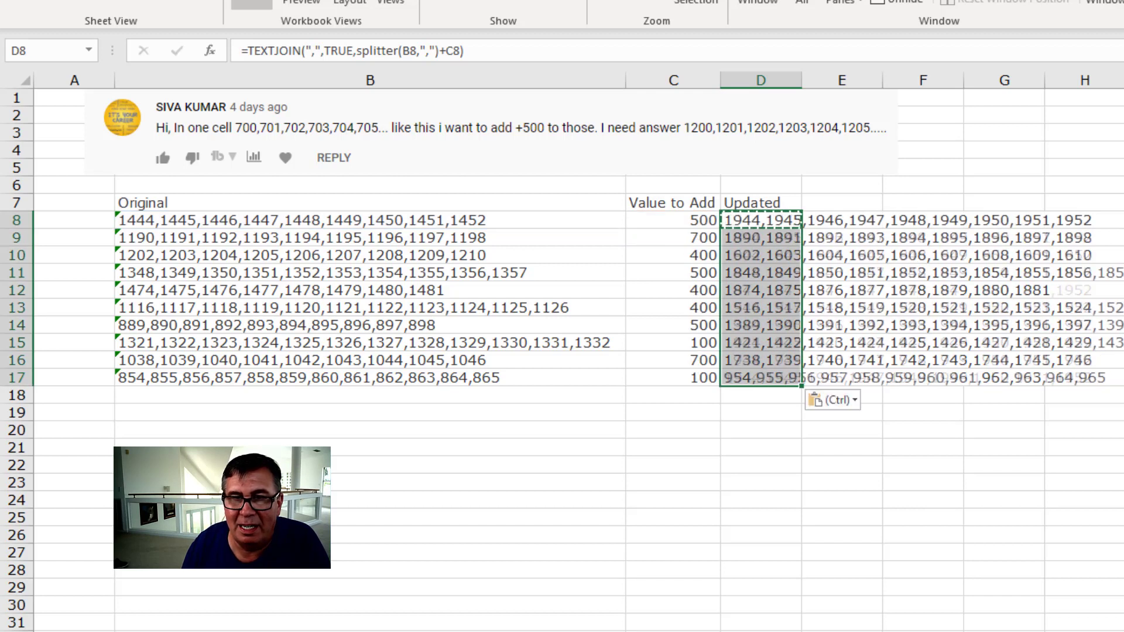
pyautogui.click(761, 238)
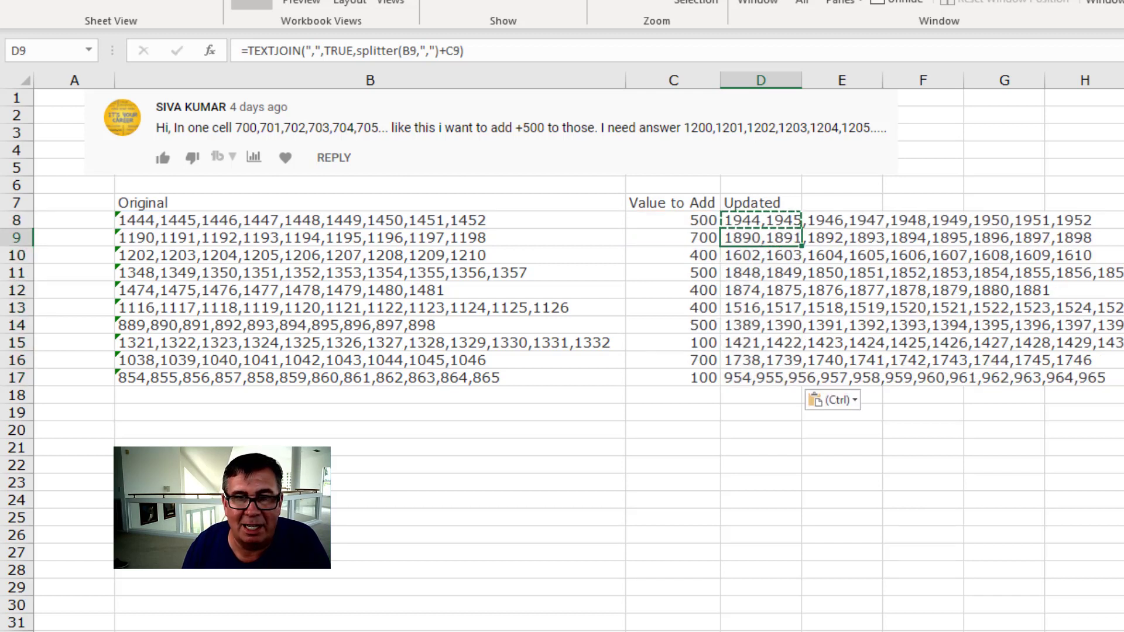
pyautogui.click(673, 238)
# Select the splitter function name in the copied D9 formula to review it.
pyautogui.click(761, 238)
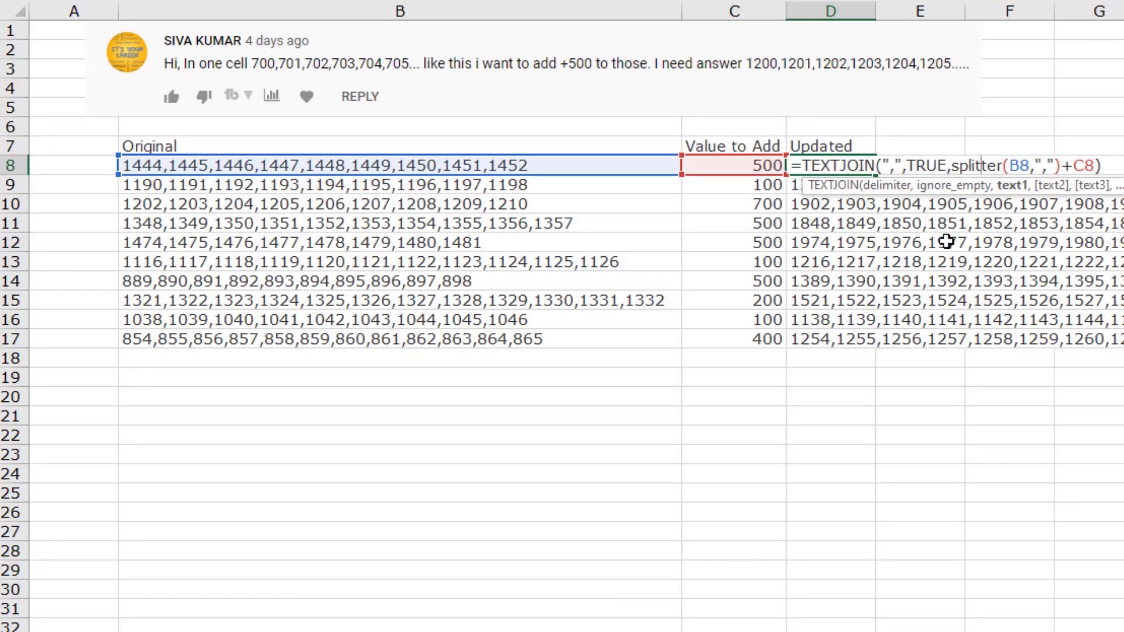
pyautogui.doubleClick(971, 164)
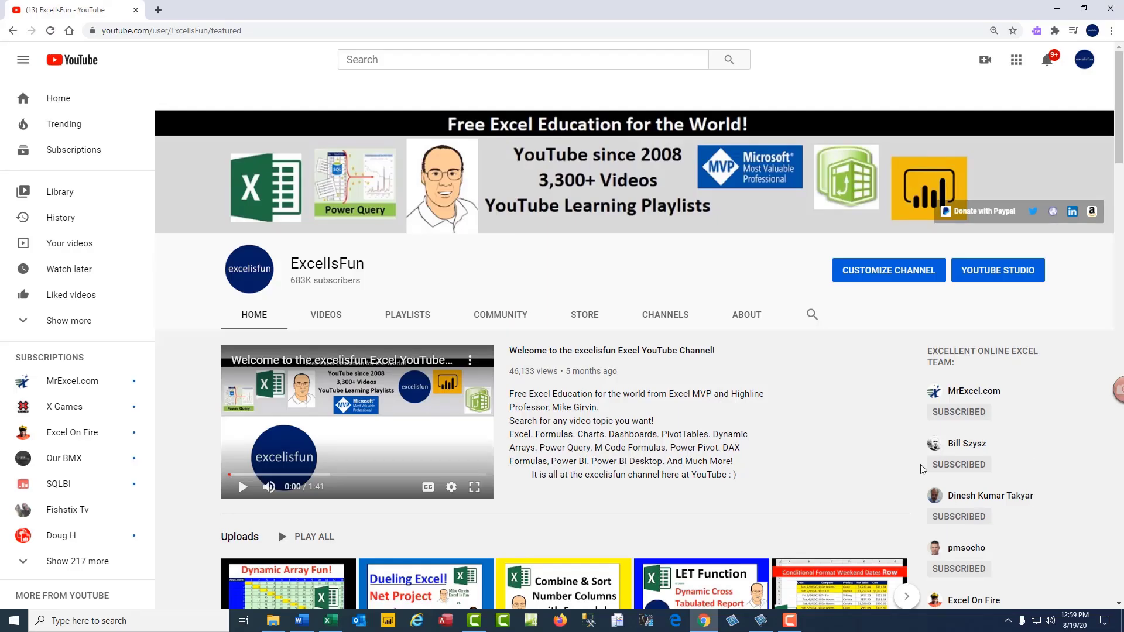
# Open the MrExcel.com channel from ExcelIsFun's CHANNELS list.
pyautogui.click(676, 317)
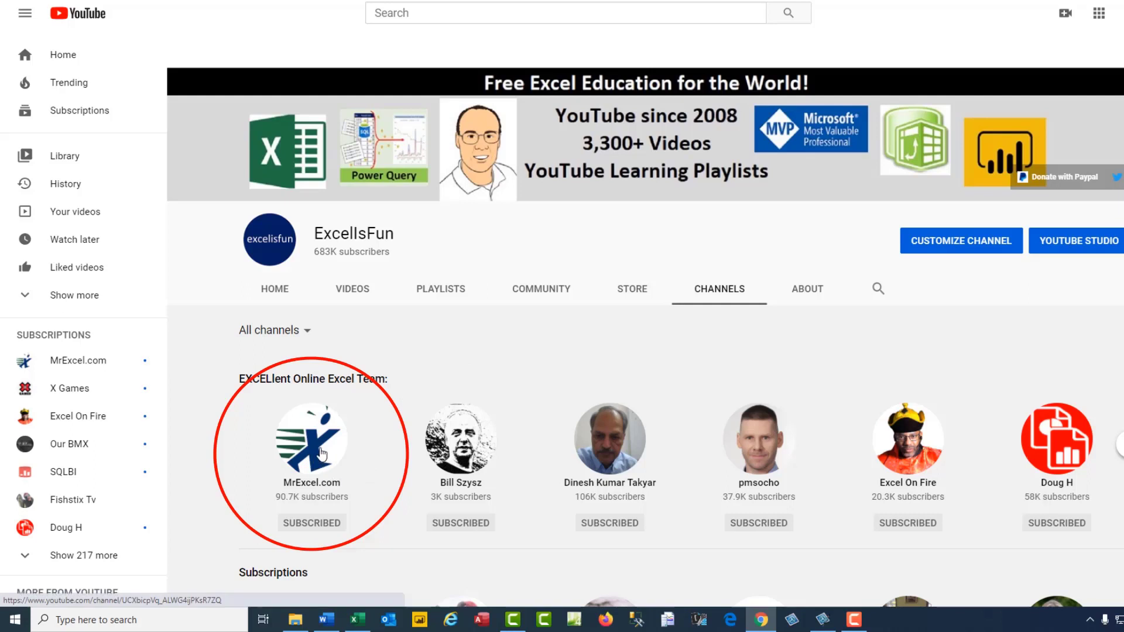
pyautogui.click(319, 457)
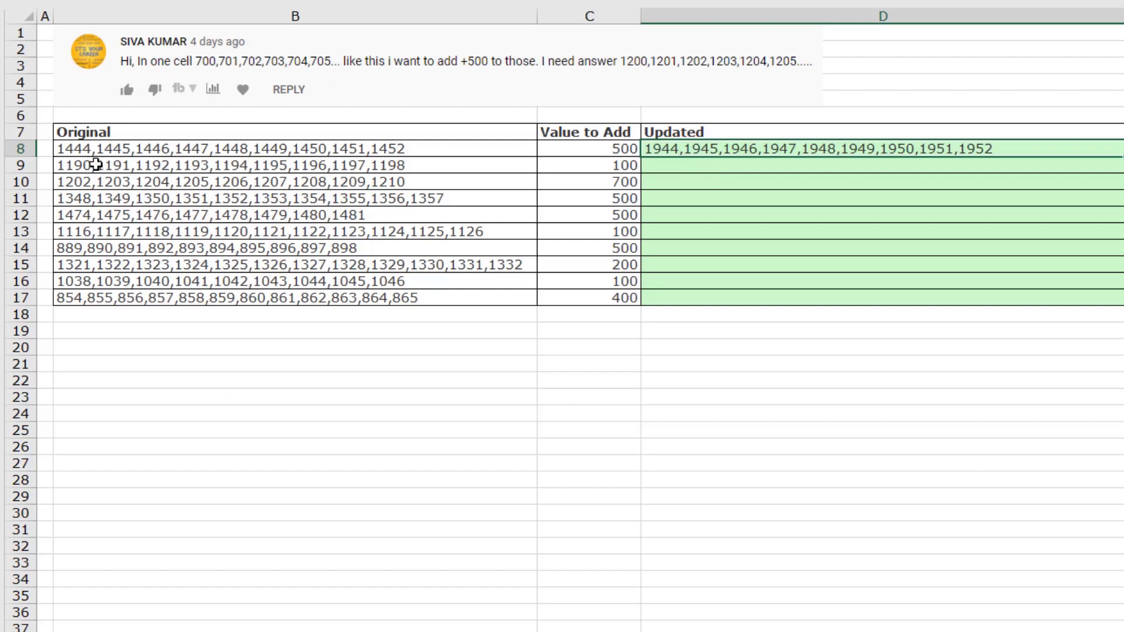
# Restore the LEN-SUBSTITUTE rows count in D8's SEQUENCE instead of the hard-coded 9.
pyautogui.doubleClick(825, 150)
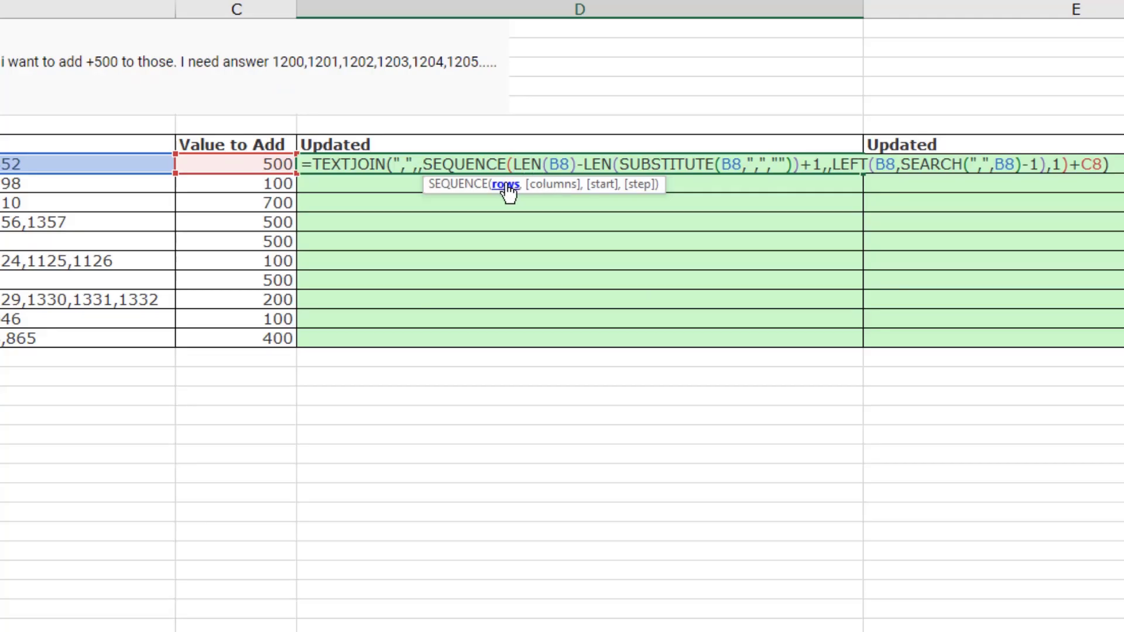
pyautogui.click(506, 186)
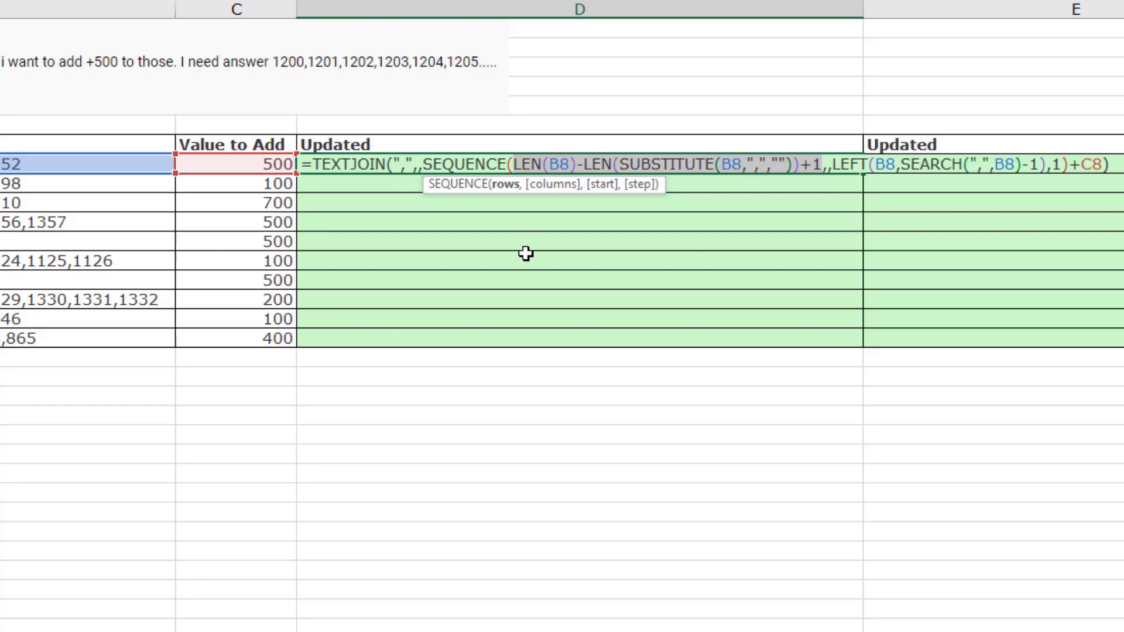
pyautogui.write('9')
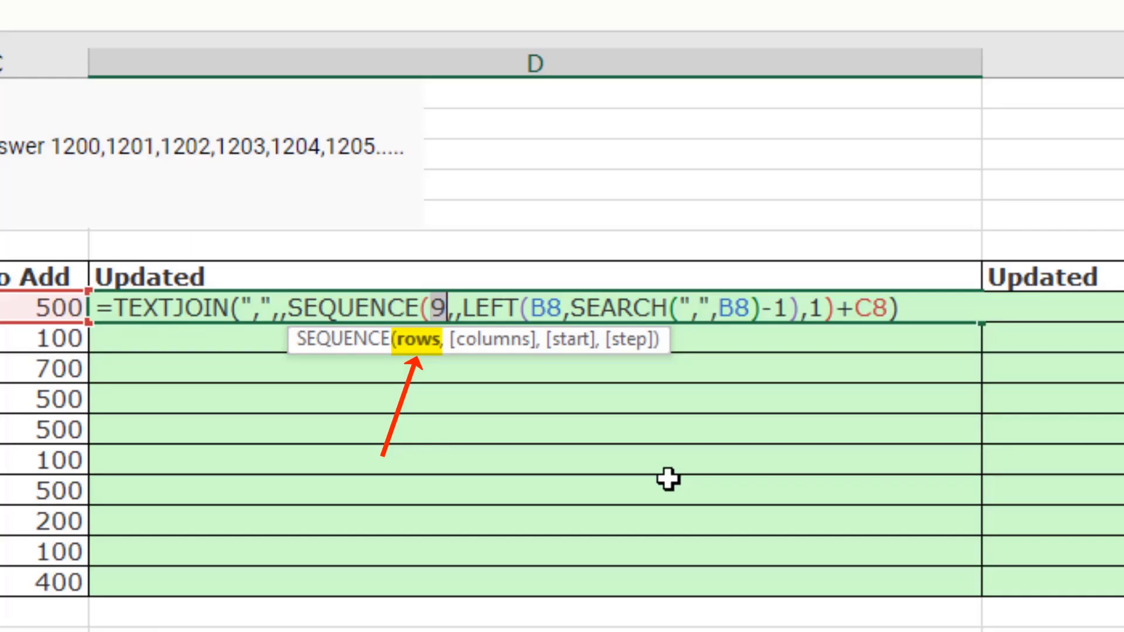
pyautogui.hotkey('ctrl', 'v')
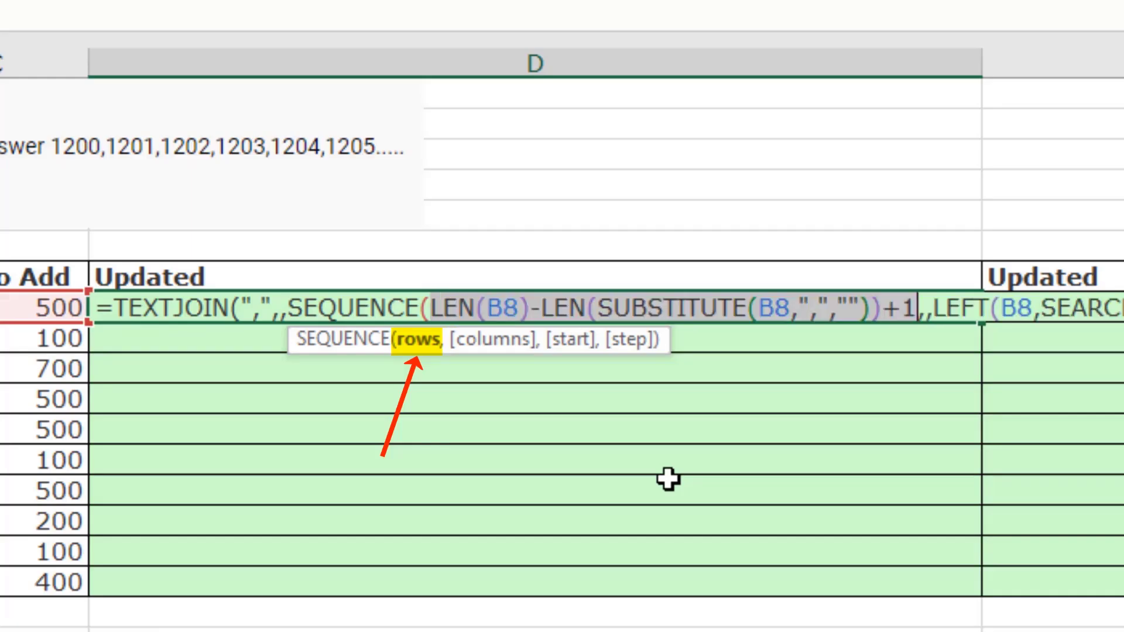
# Add a start argument of 1 to SEQUENCE and evaluate that part with F9.
pyautogui.click(931, 308)
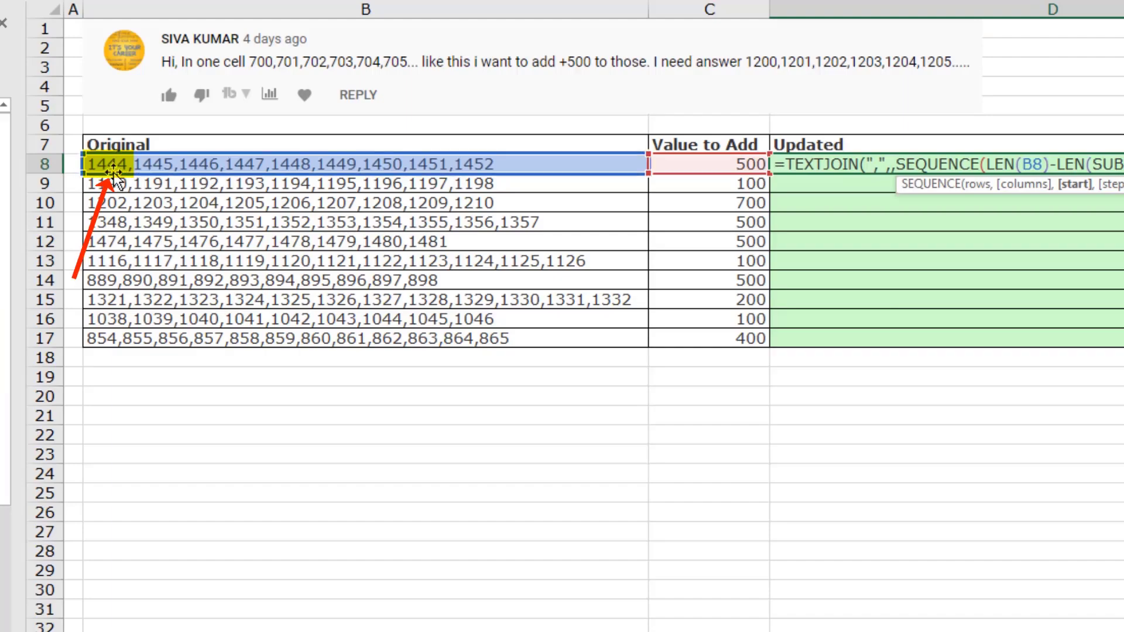
pyautogui.write(',1)+C8')
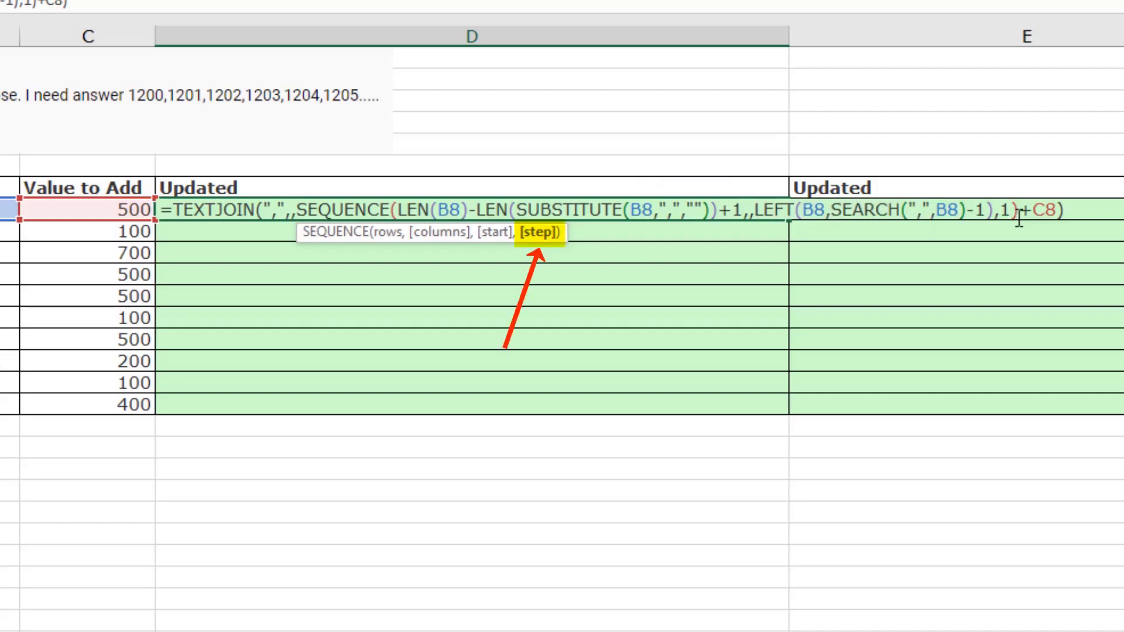
pyautogui.moveTo(1018, 210); pyautogui.dragTo(301, 211)
pyautogui.press('F9')
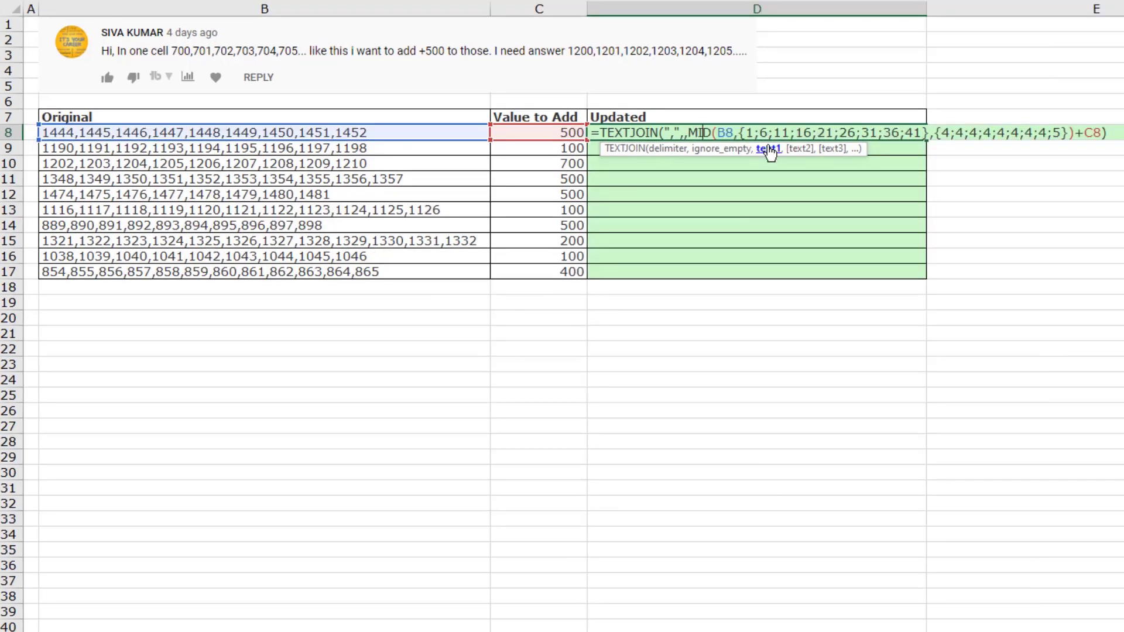
pyautogui.click(769, 151)
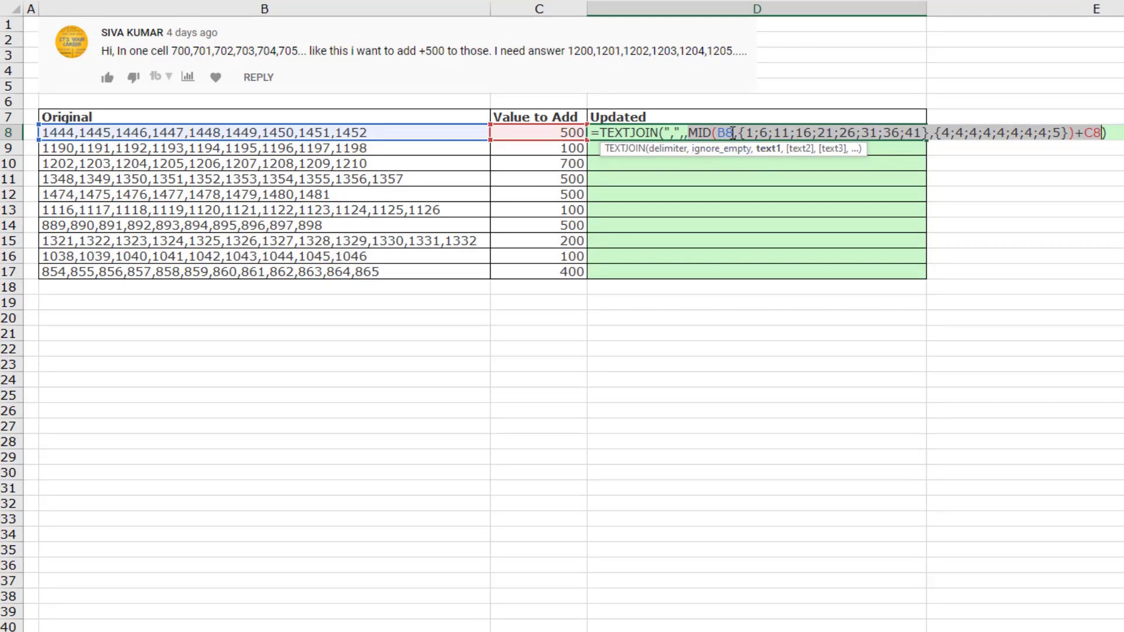
pyautogui.click(799, 131)
pyautogui.click(769, 152)
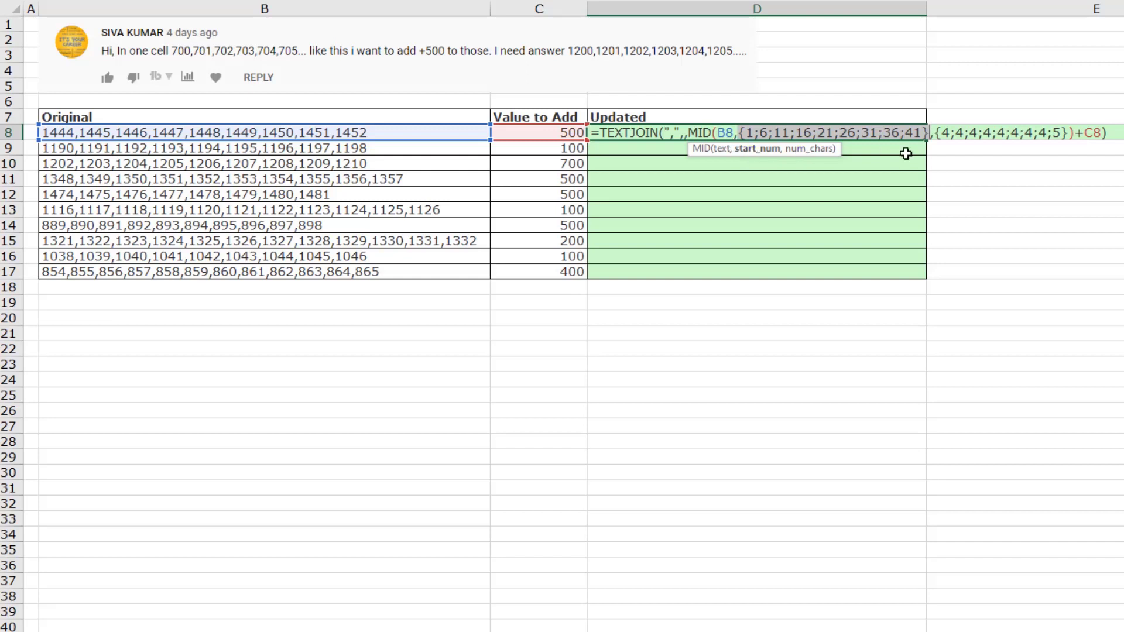
pyautogui.click(949, 131)
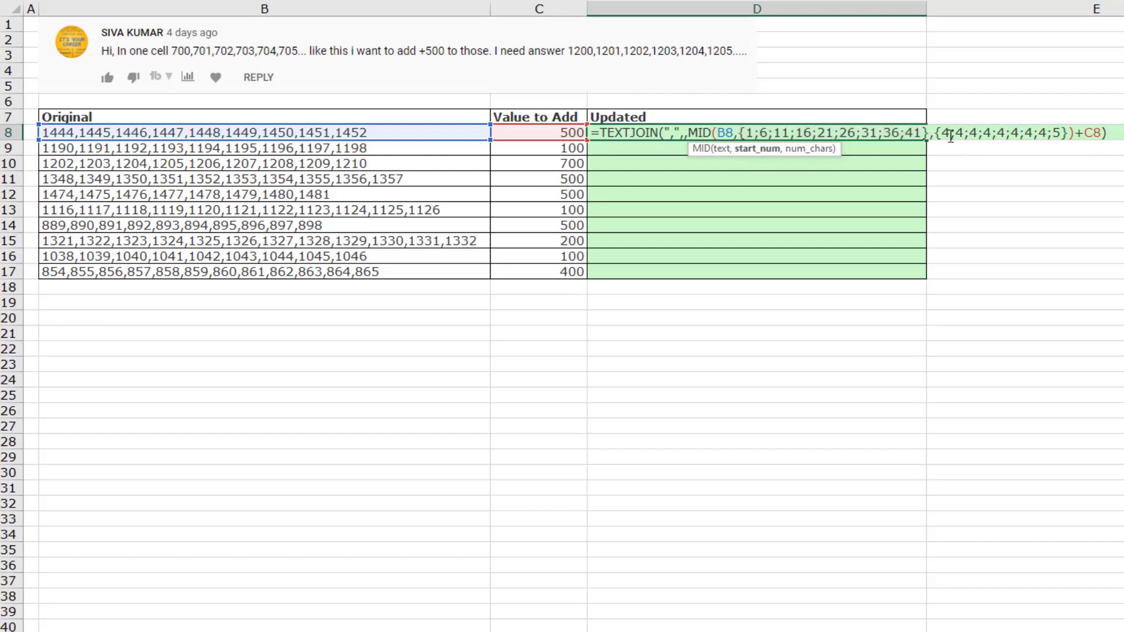
pyautogui.click(811, 149)
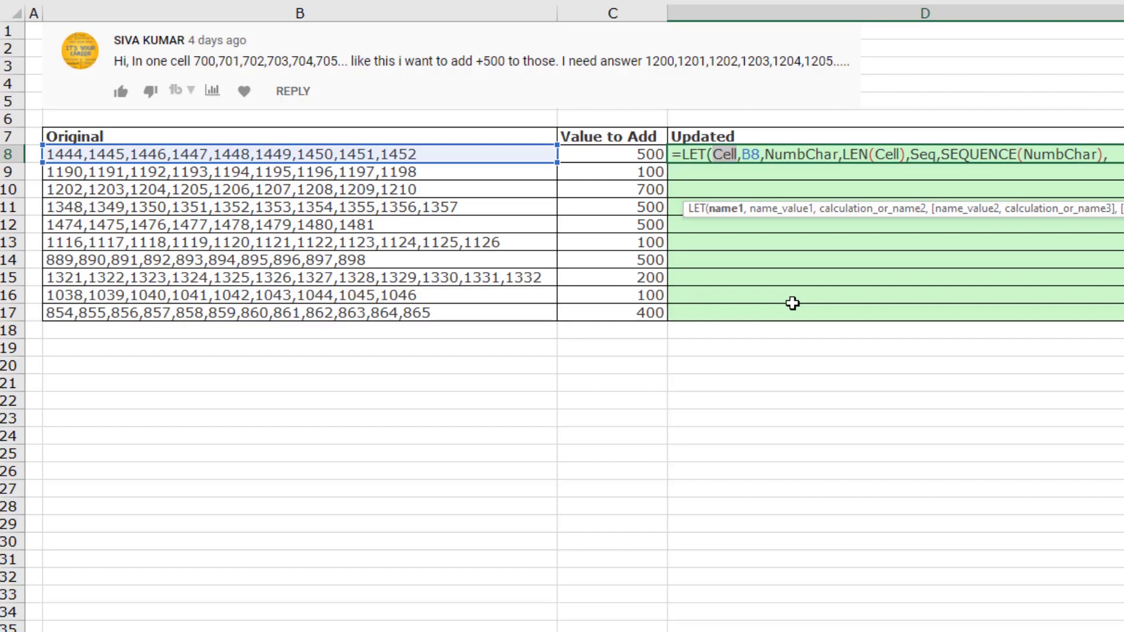
# Finish D8's LET formula returning CommaError, spilling B8's characters one per row.
pyautogui.click(774, 210)
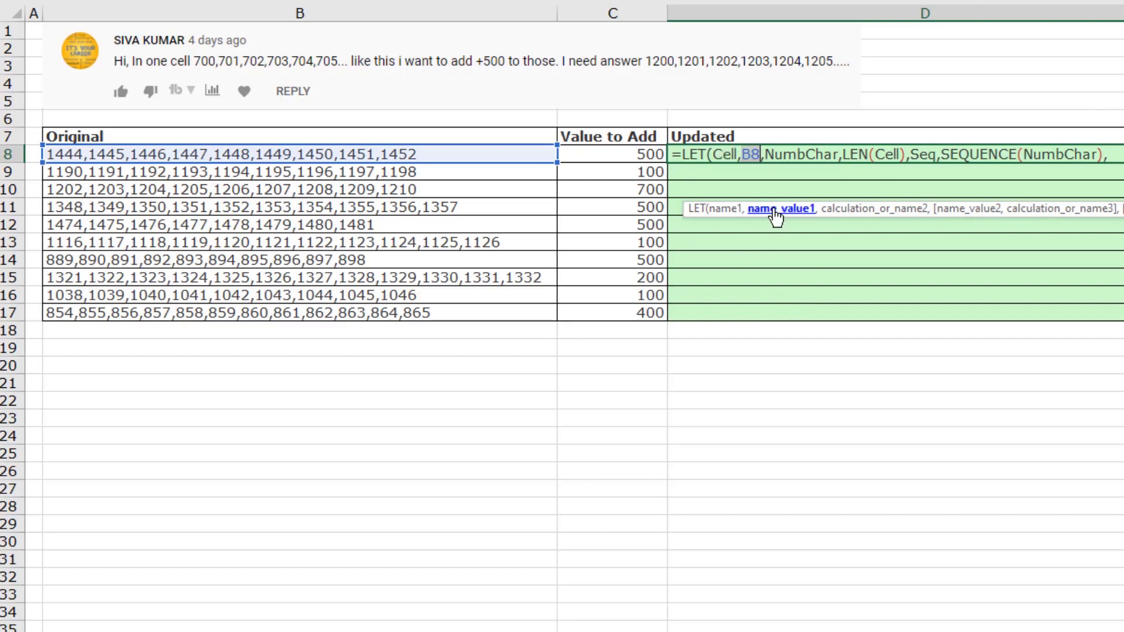
pyautogui.click(848, 212)
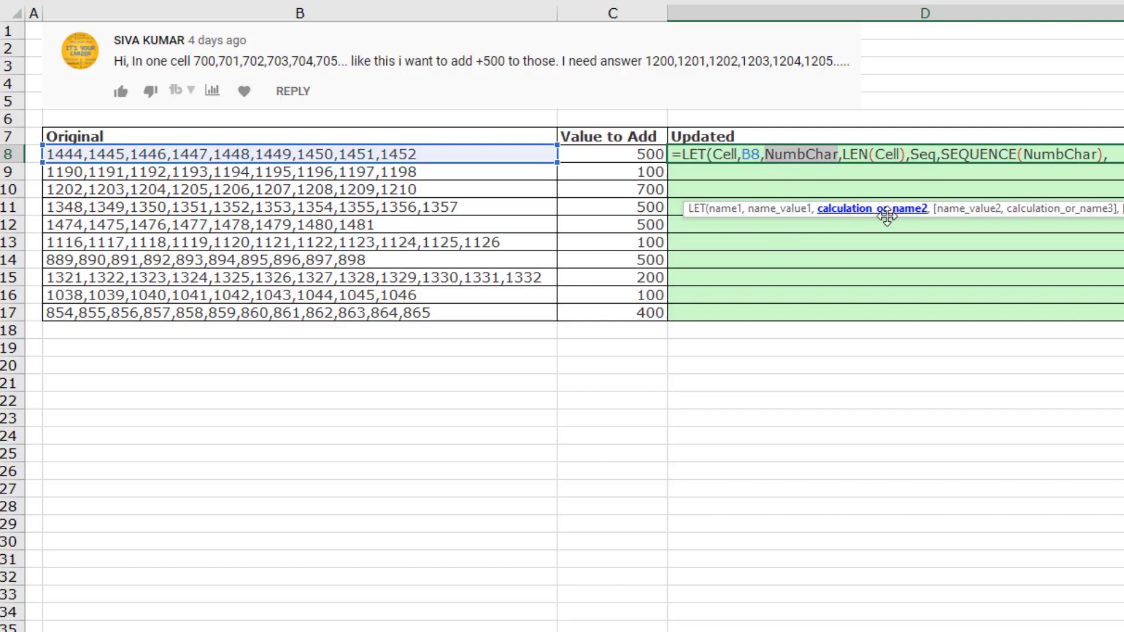
pyautogui.click(958, 212)
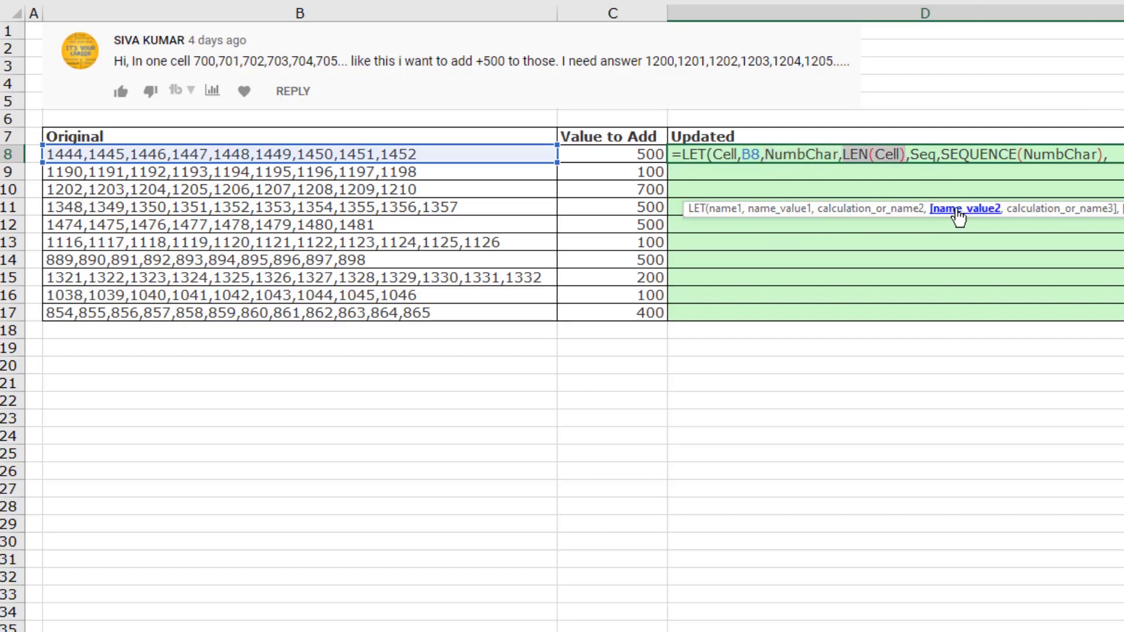
pyautogui.click(1029, 211)
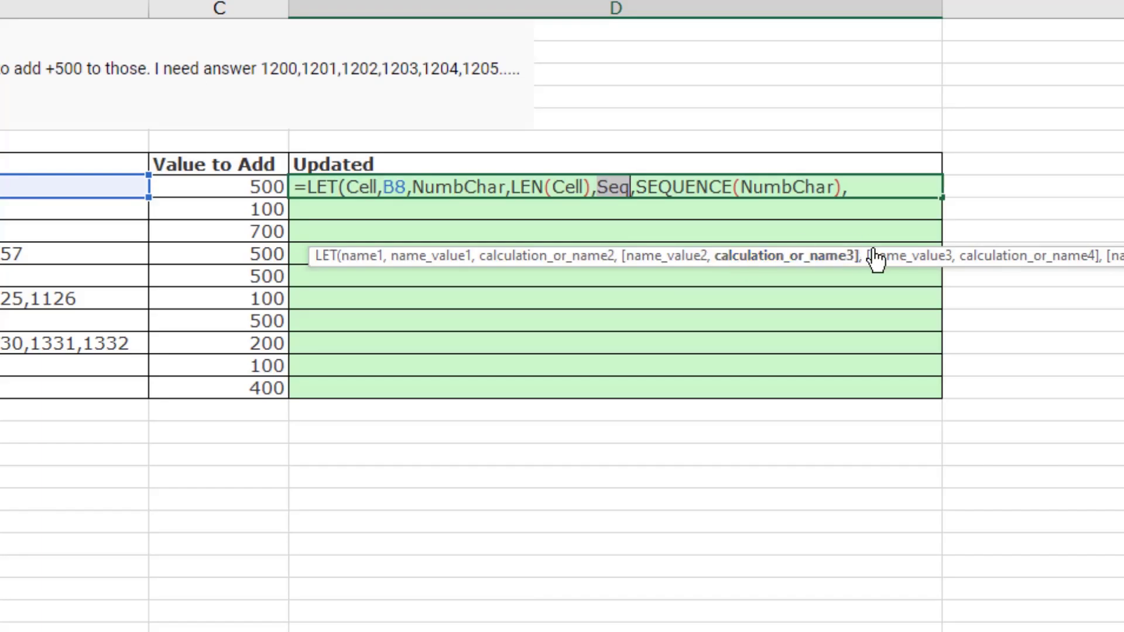
pyautogui.click(907, 257)
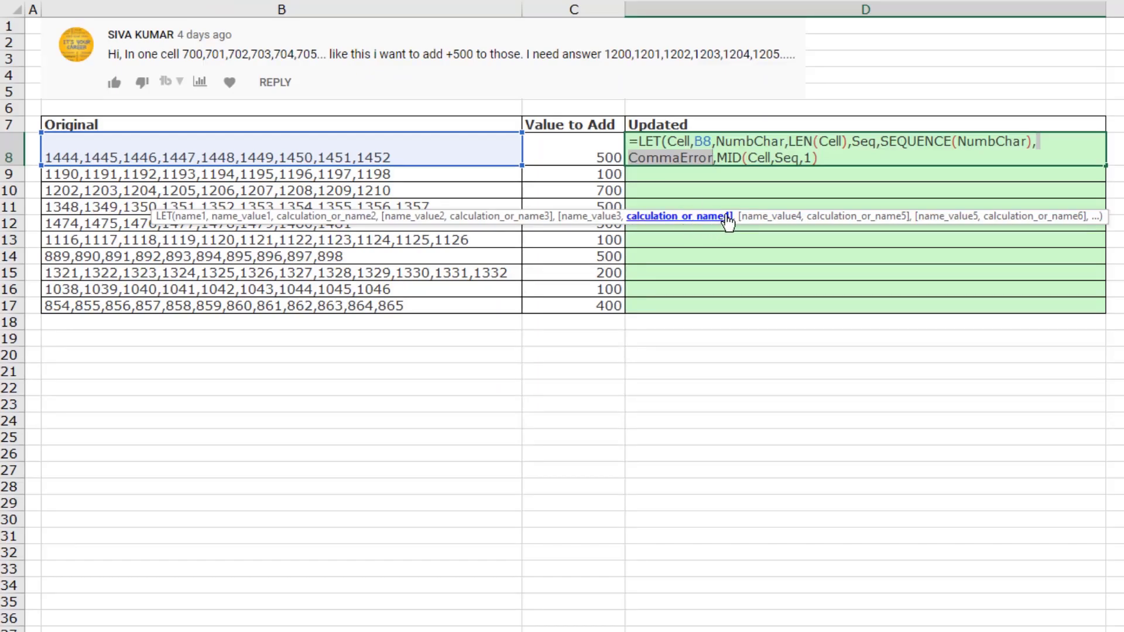
pyautogui.click(757, 228)
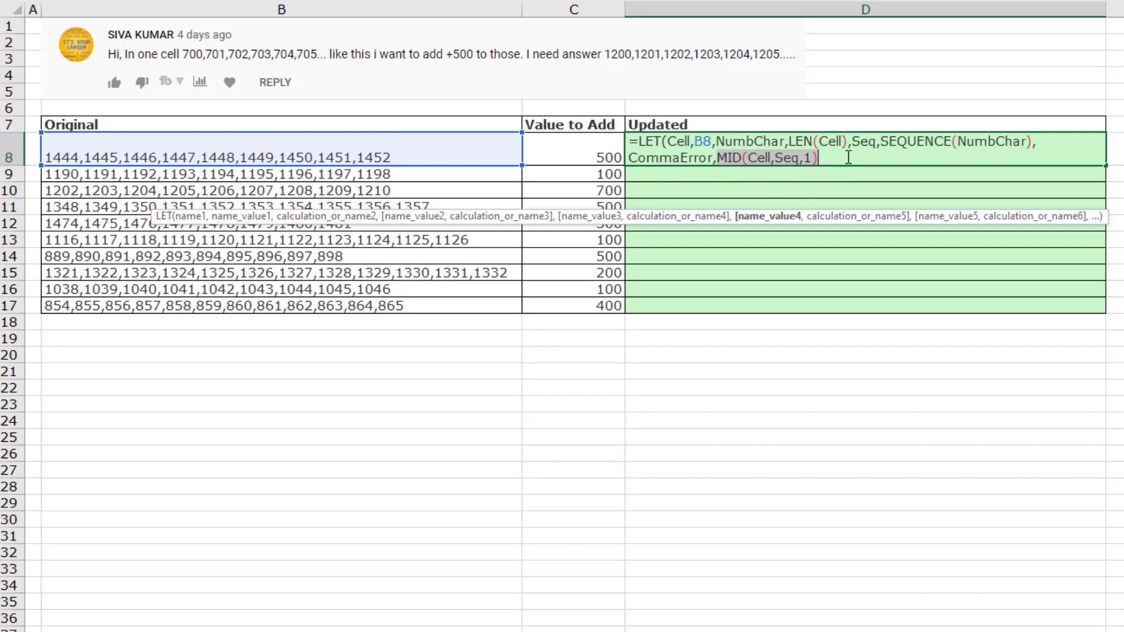
pyautogui.write(',CommaError')
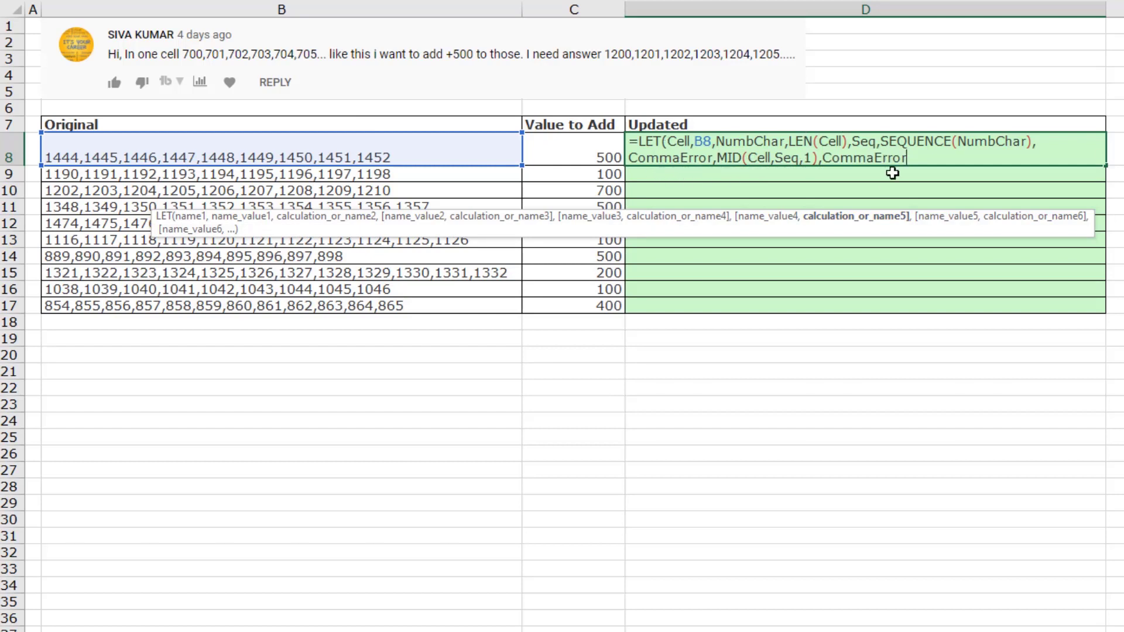
pyautogui.write(')')
pyautogui.press('Return')
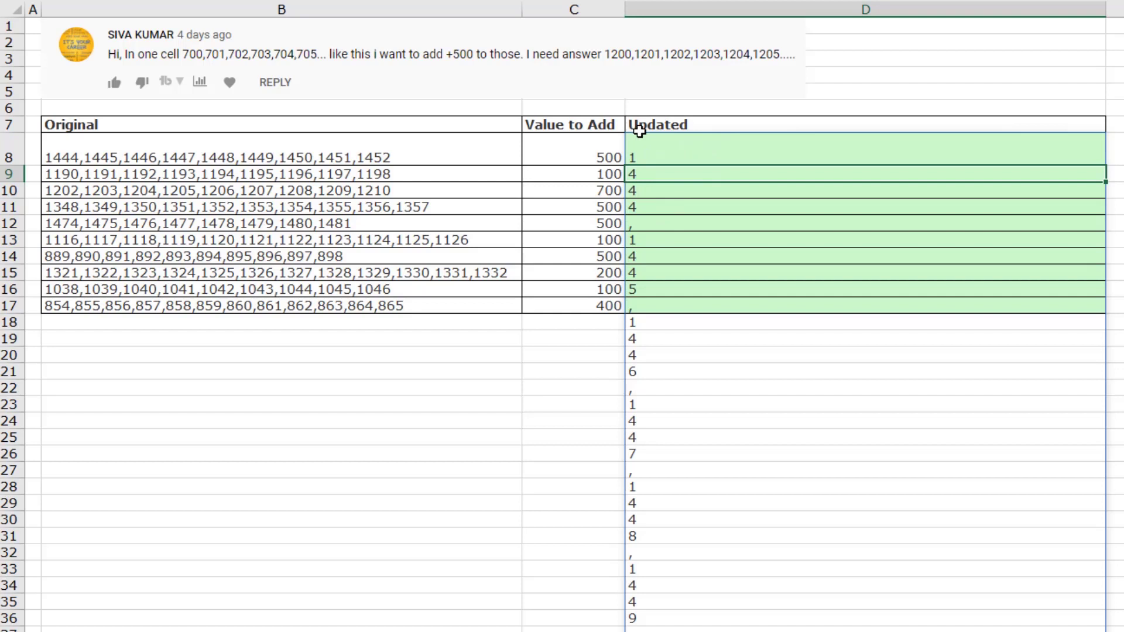
# Prefix Cell with ","& in the MID call and add +0 to each character.
pyautogui.click(652, 154)
pyautogui.doubleClick(652, 154)
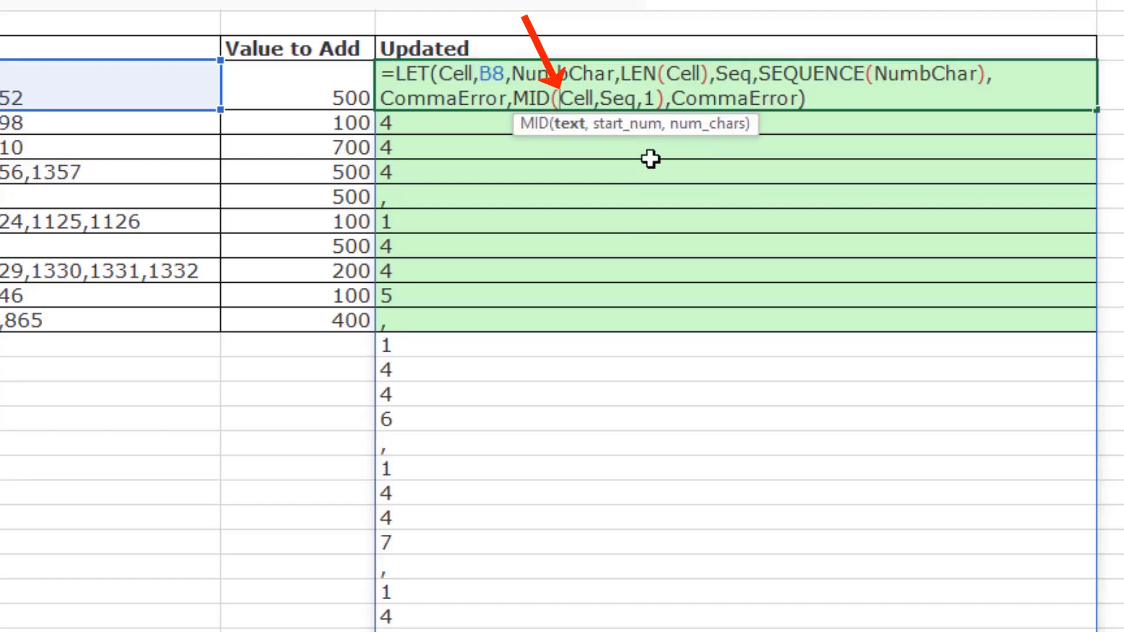
pyautogui.write('","')
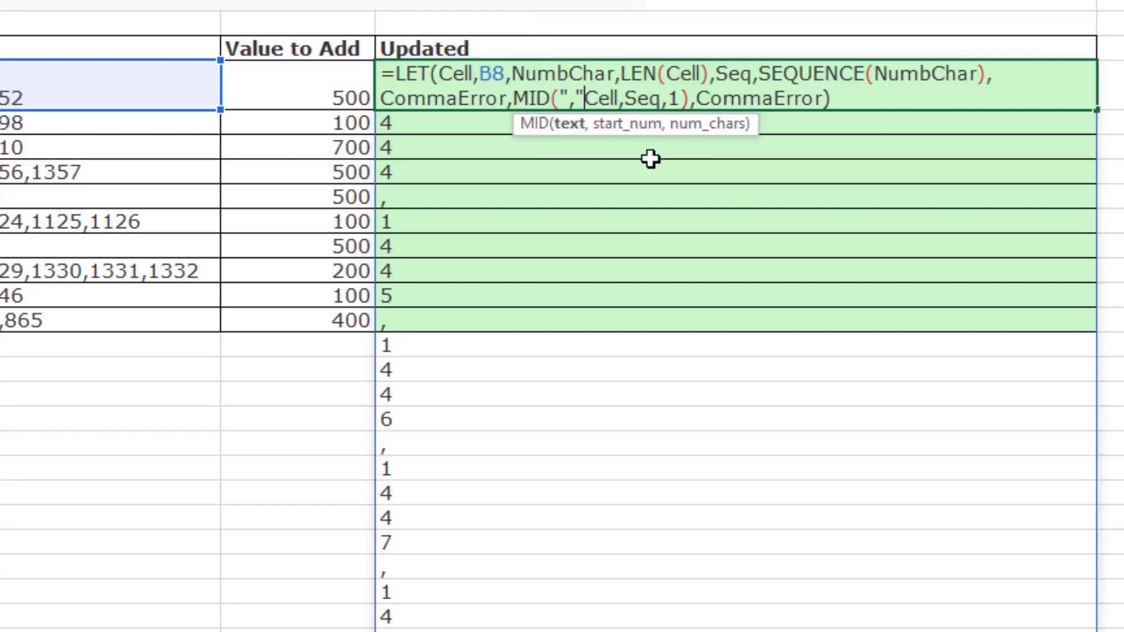
pyautogui.write('&')
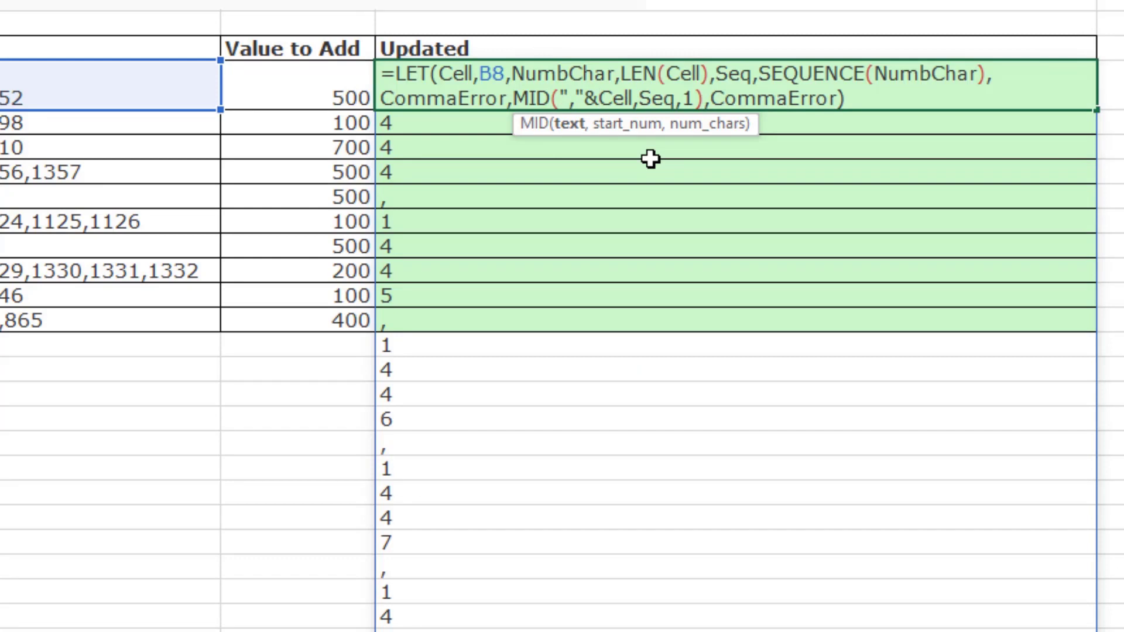
pyautogui.hotkey('ctrl', 'Return')
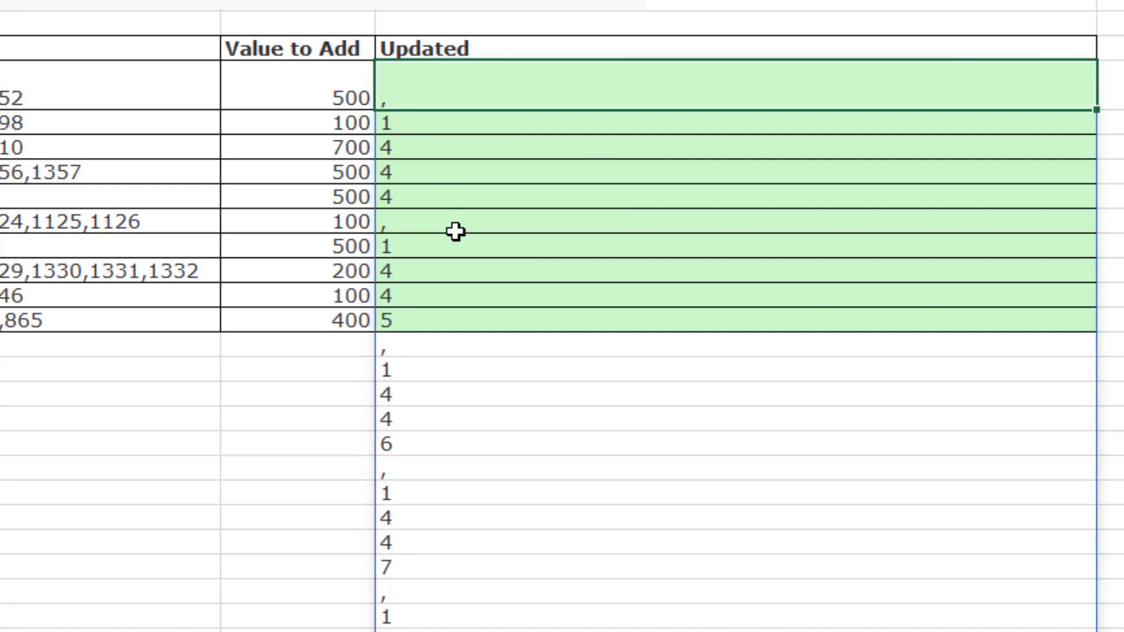
pyautogui.doubleClick(791, 100)
pyautogui.press('Left')
pyautogui.press('Left')
pyautogui.press('Left')
pyautogui.press('Left')
pyautogui.press('Left')
pyautogui.press('Left')
pyautogui.press('Left')
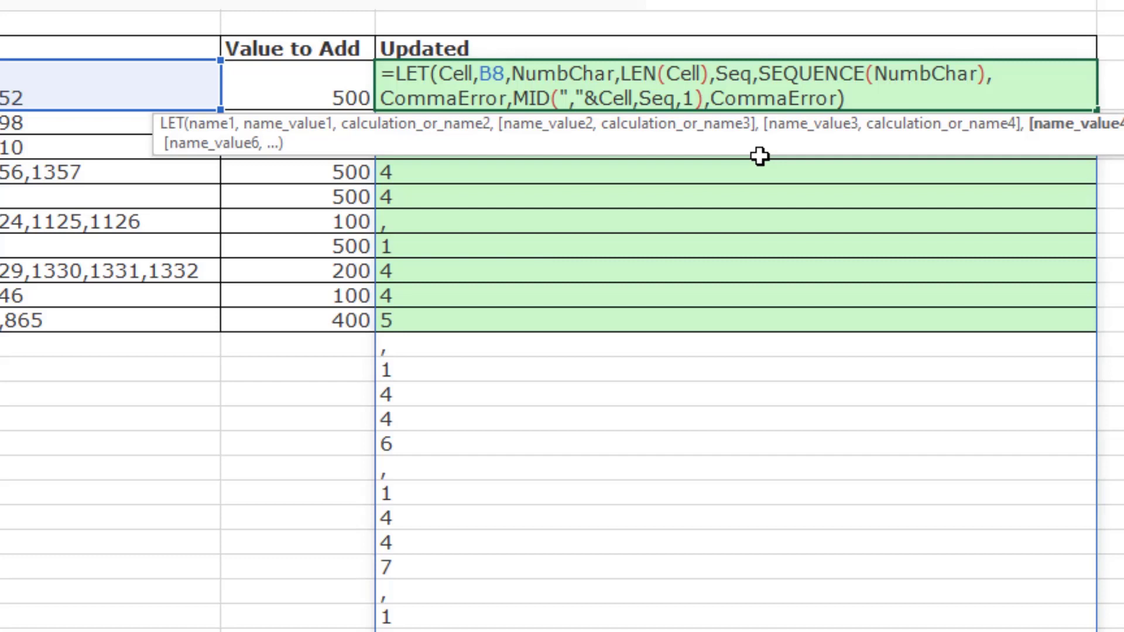
pyautogui.write('+0')
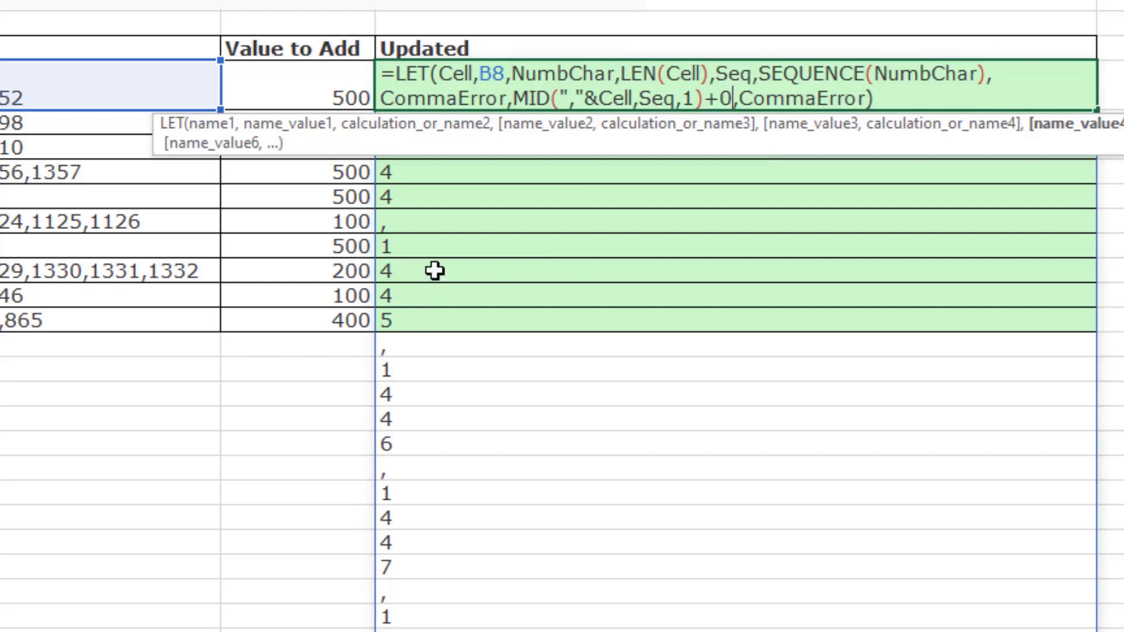
pyautogui.press('Return')
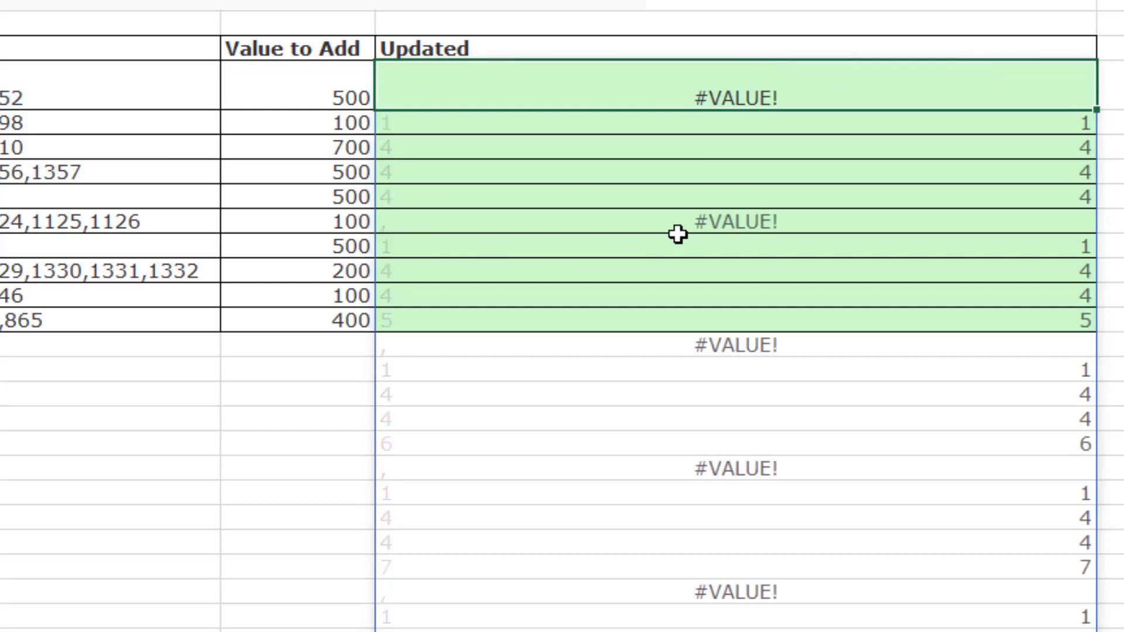
# Wrap the MID(...)+0 test in ISERROR so commas show TRUE and digits FALSE.
pyautogui.doubleClick(518, 93)
pyautogui.click(518, 93)
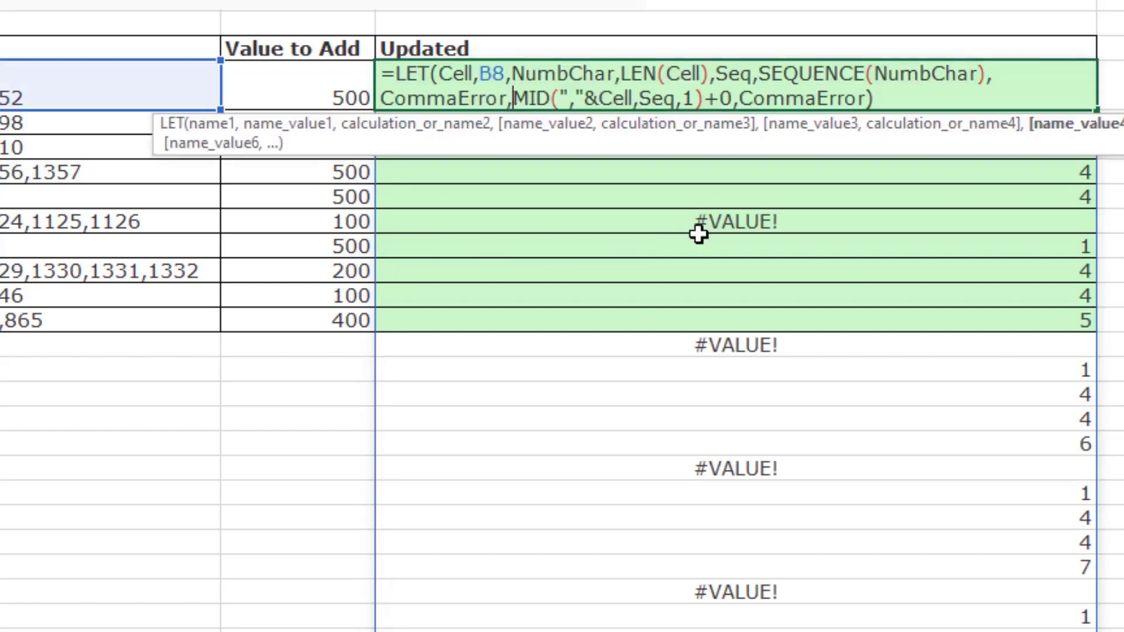
pyautogui.write('ISERRO')
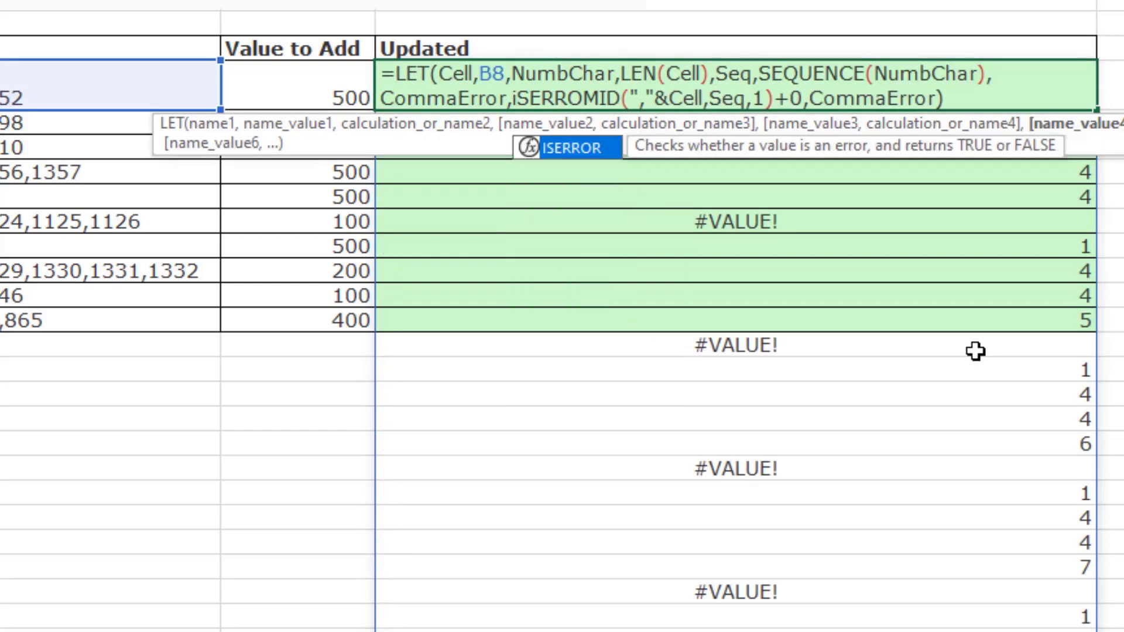
pyautogui.press('Tab')
pyautogui.click(830, 98)
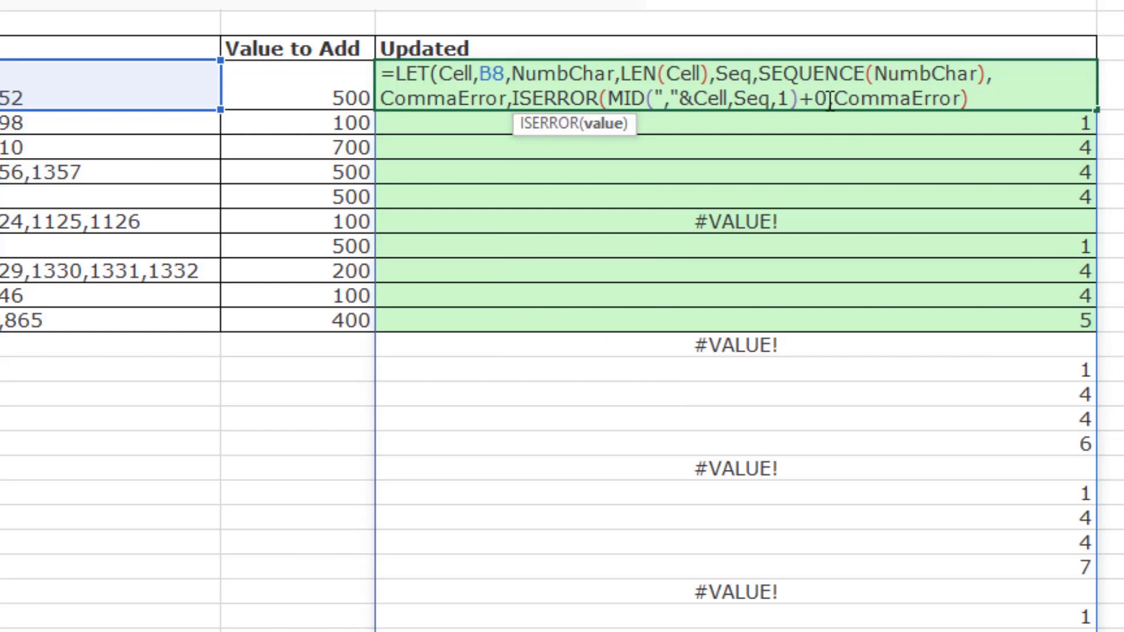
pyautogui.write(')')
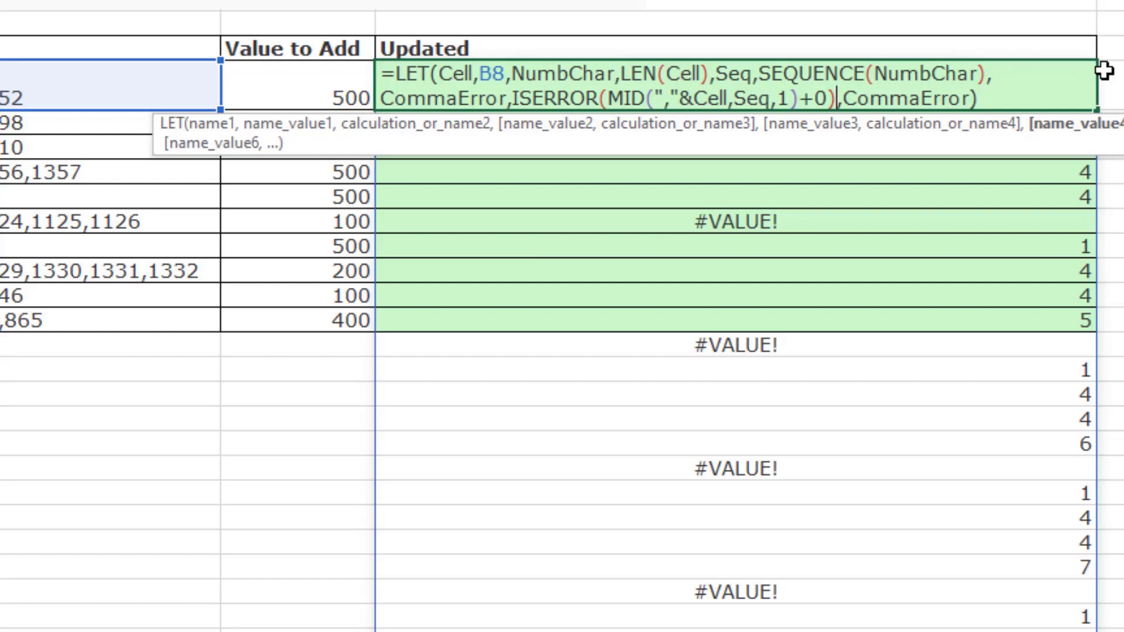
pyautogui.hotkey('ctrl', 'Return')
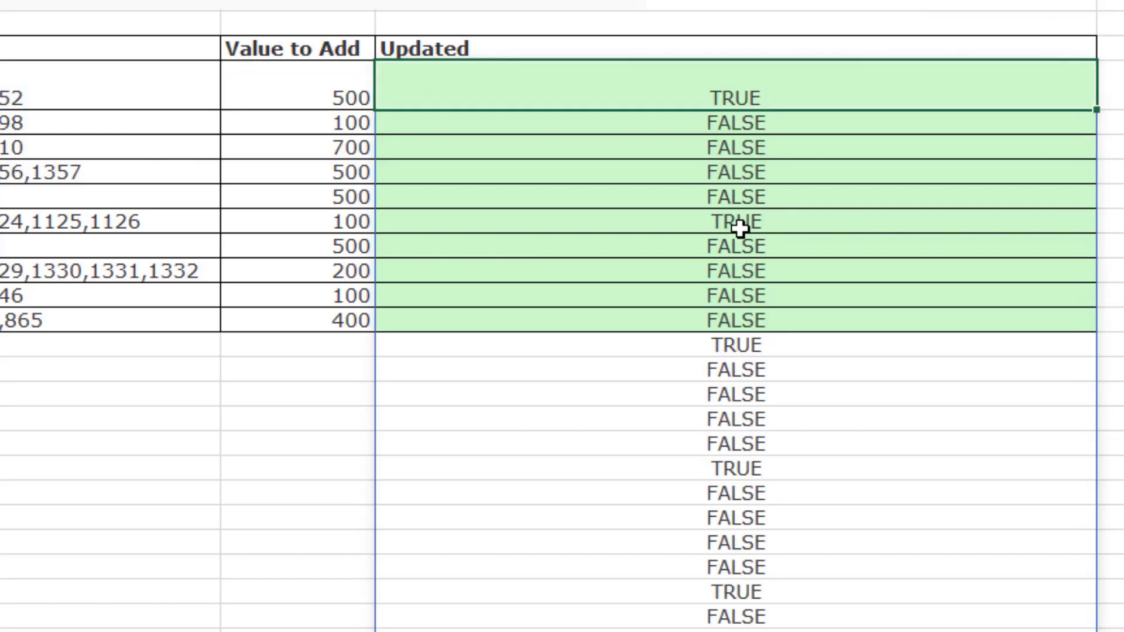
# Add CommaPosition as FILTER(Seq,CommaError) to the LET formula and return it.
pyautogui.press('F2')
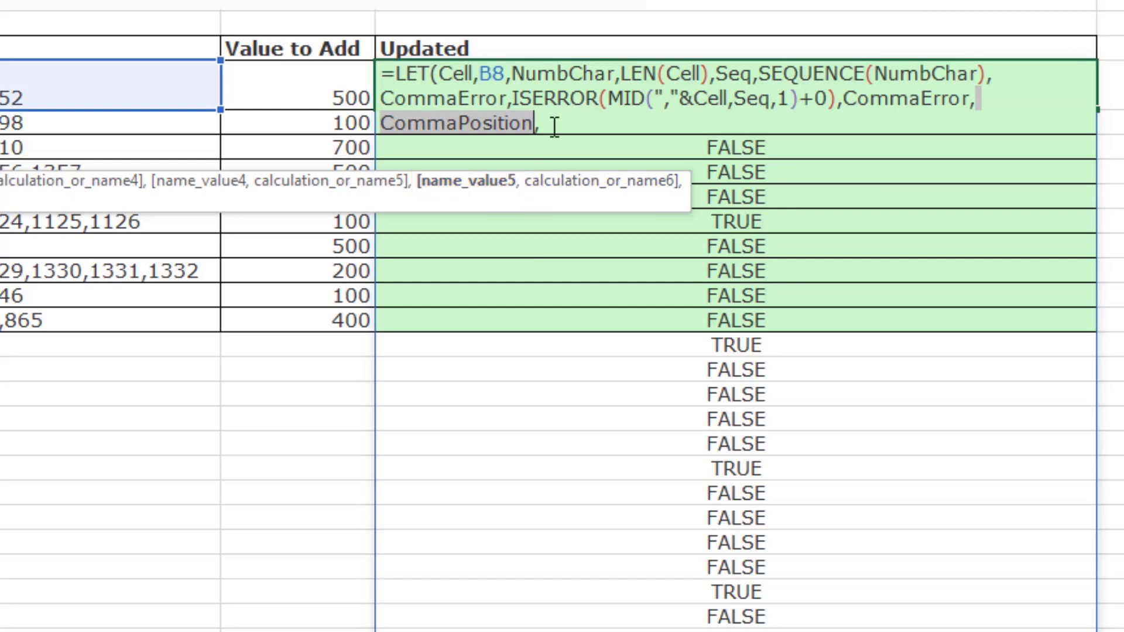
pyautogui.write('CommaPosition,fil')
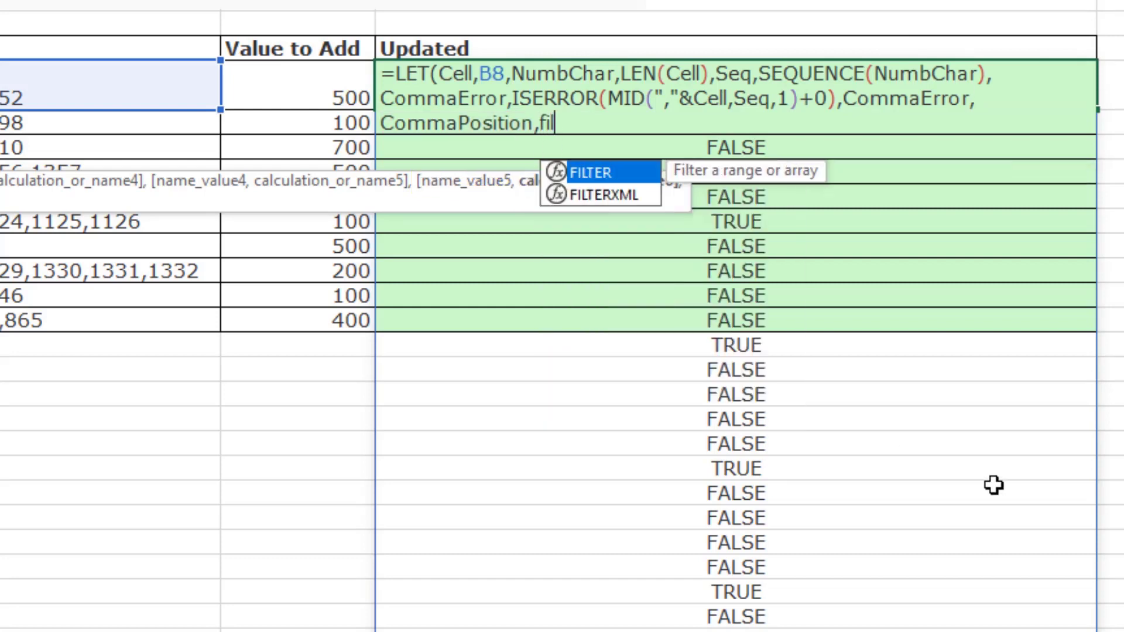
pyautogui.press('Tab')
pyautogui.write('S')
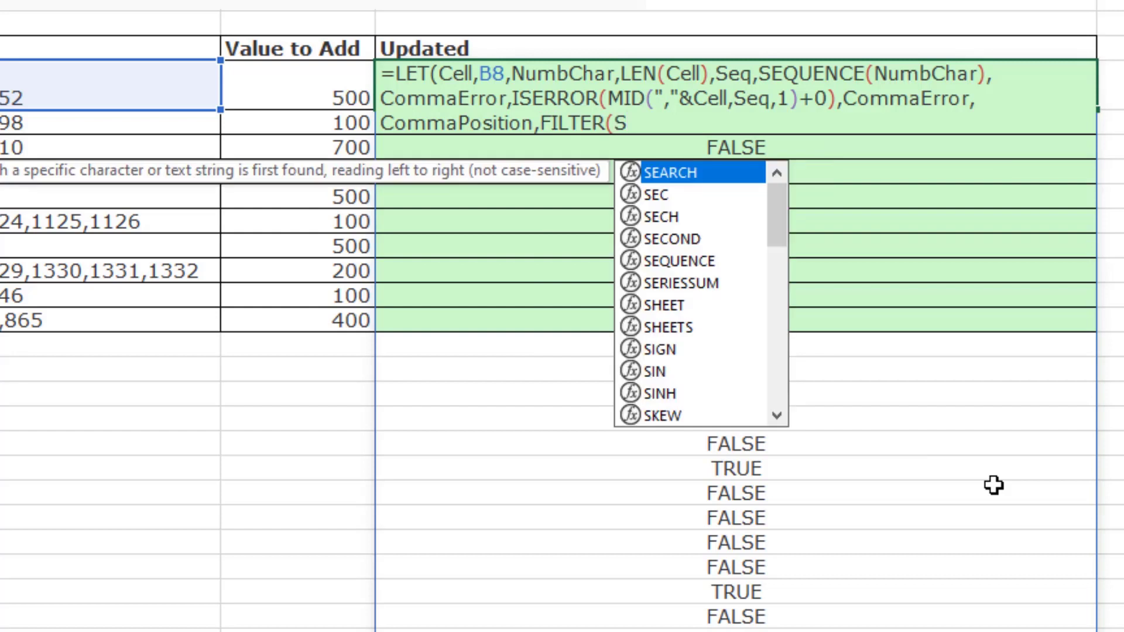
pyautogui.write('eq')
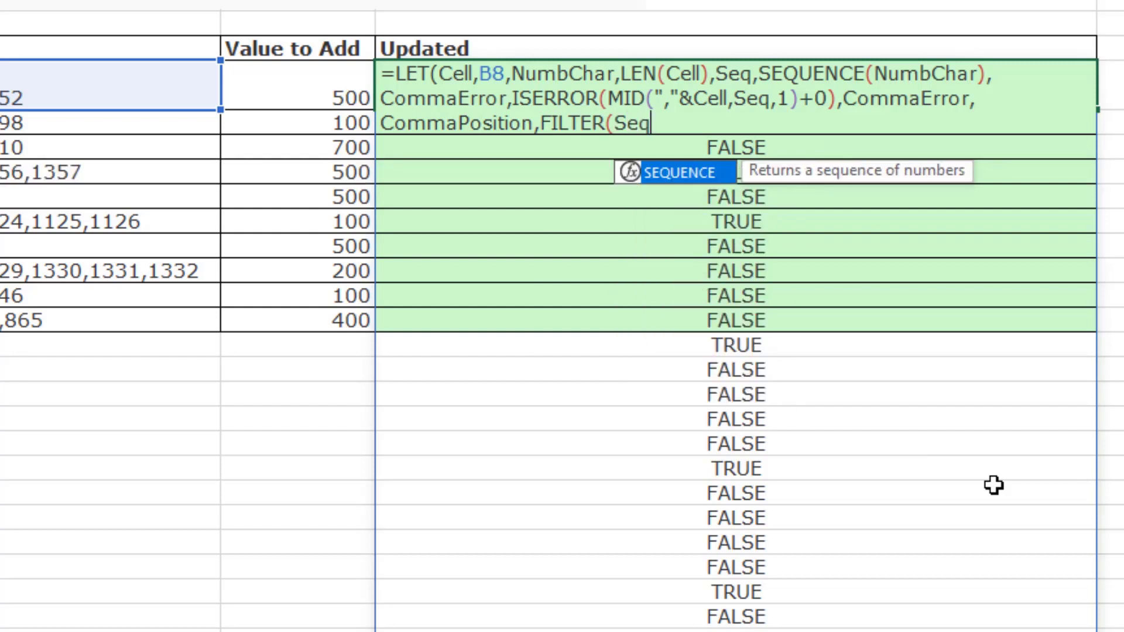
pyautogui.write(',')
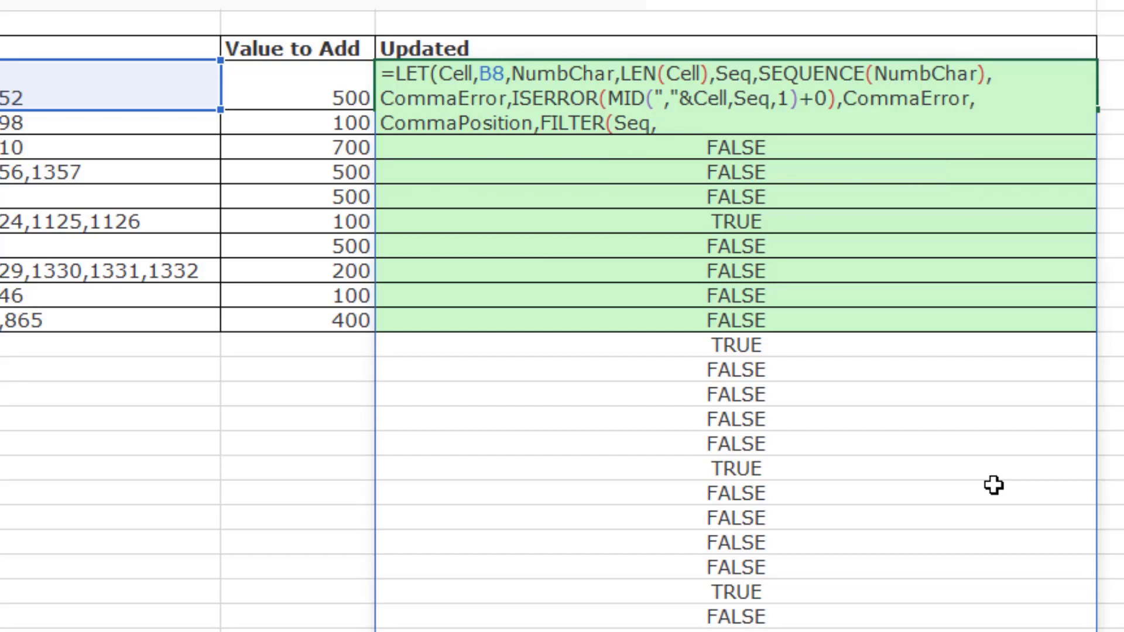
pyautogui.doubleClick(451, 98)
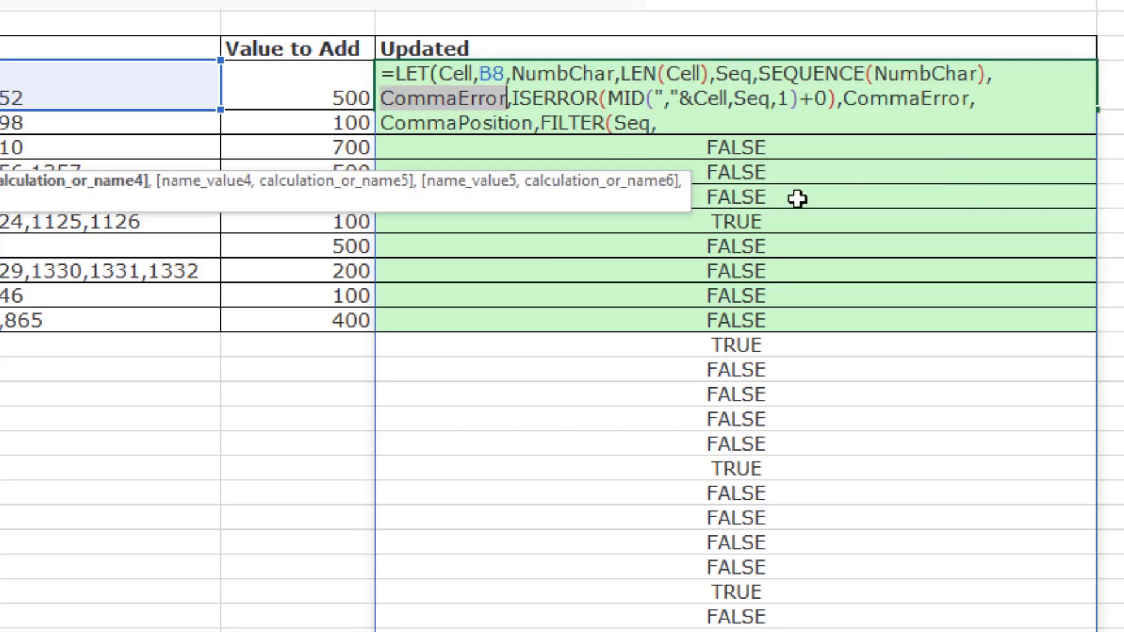
pyautogui.hotkey('ctrl', 'c')
pyautogui.click(857, 132)
pyautogui.hotkey('ctrl', 'v')
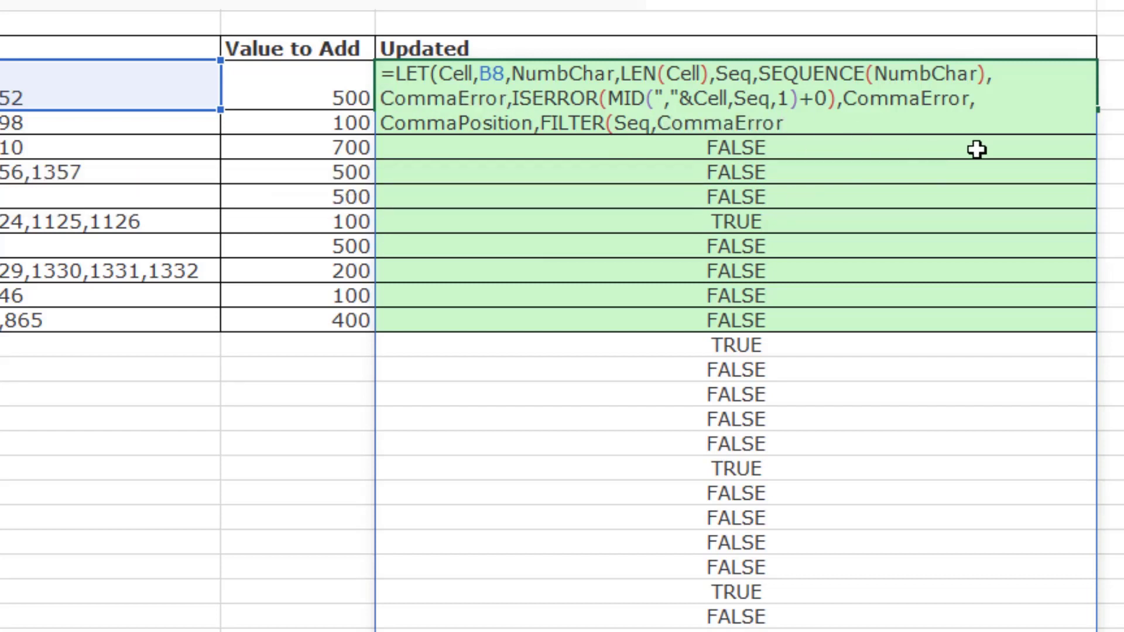
pyautogui.write('),')
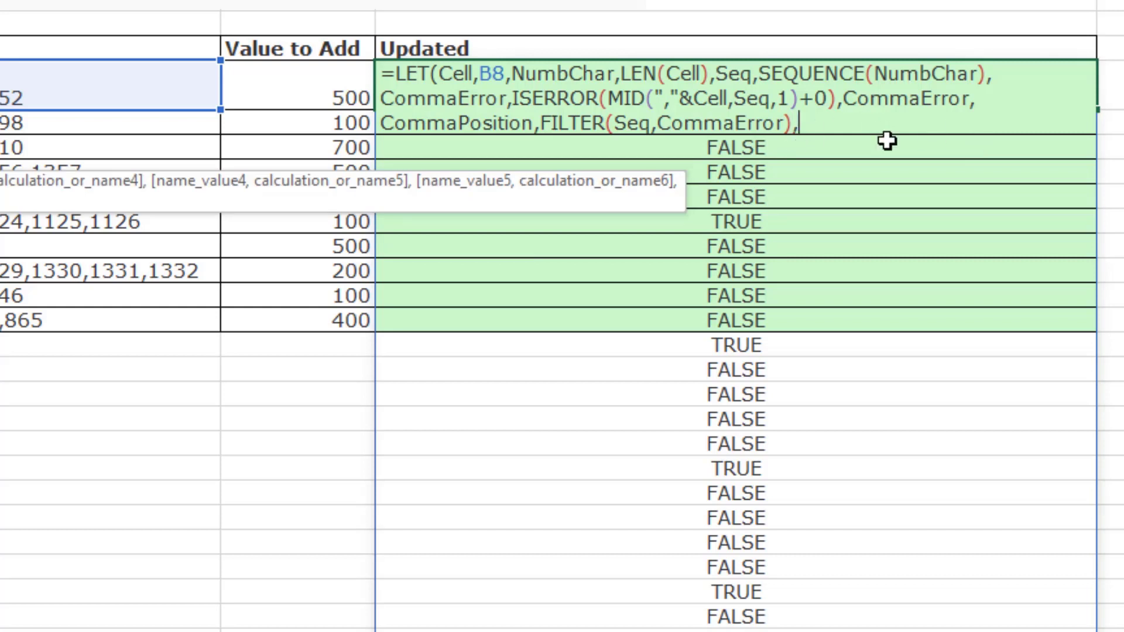
pyautogui.write('CommaPosition)')
pyautogui.press('Return')
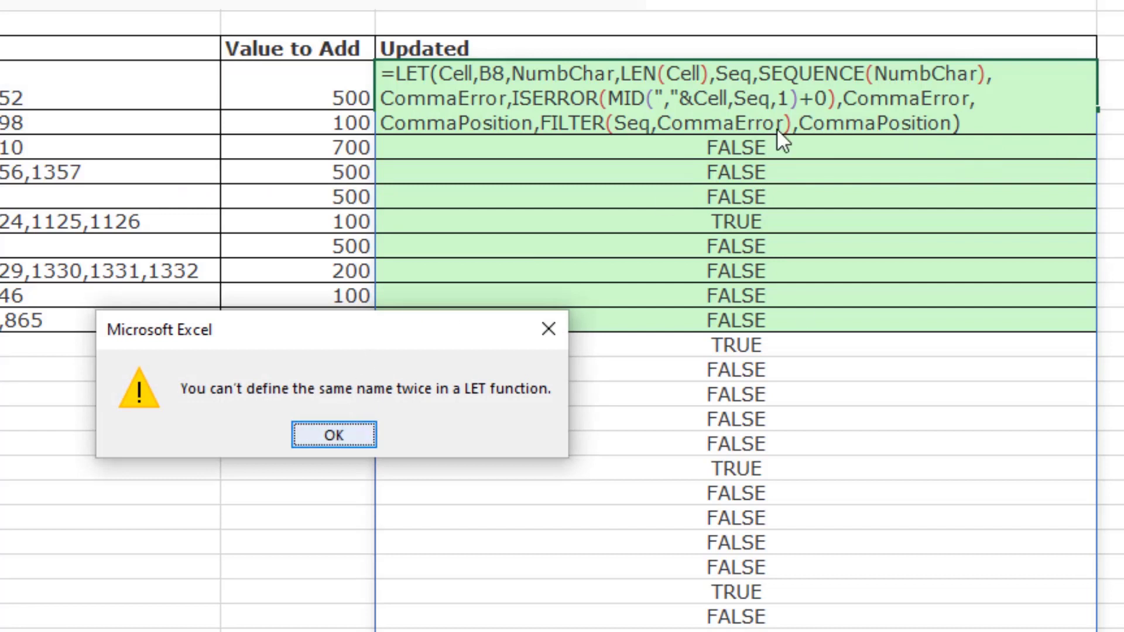
# Fix the duplicate-name error so the formula lists comma positions 1, 6, 11 … 41.
pyautogui.click(335, 436)
pyautogui.doubleClick(878, 97)
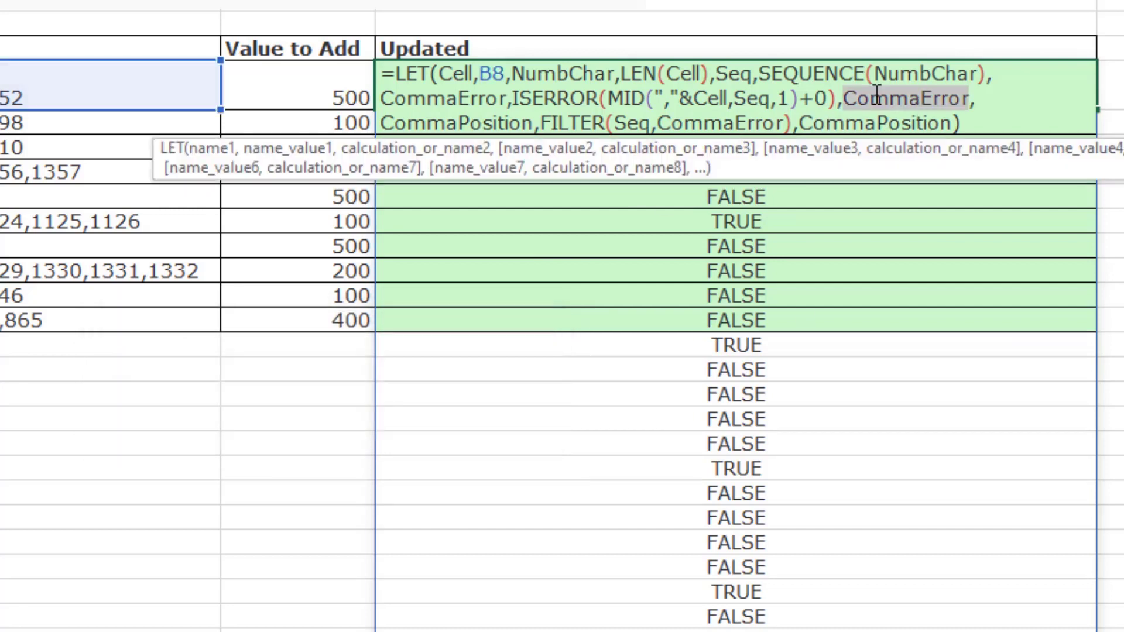
pyautogui.press('BackSpace')
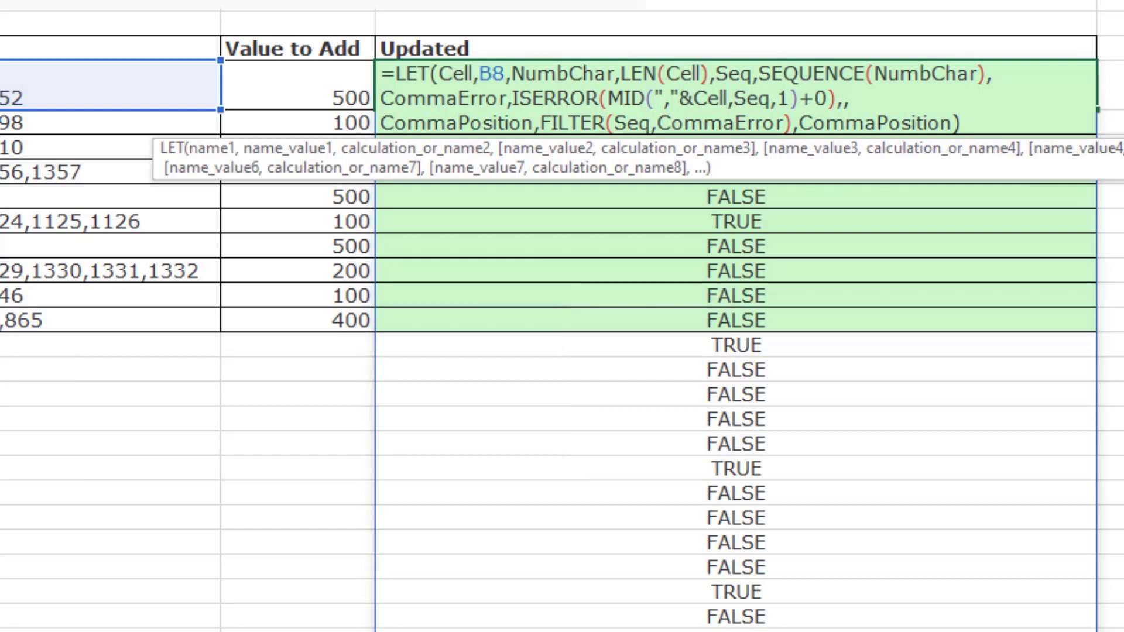
pyautogui.press('BackSpace')
pyautogui.press('Return')
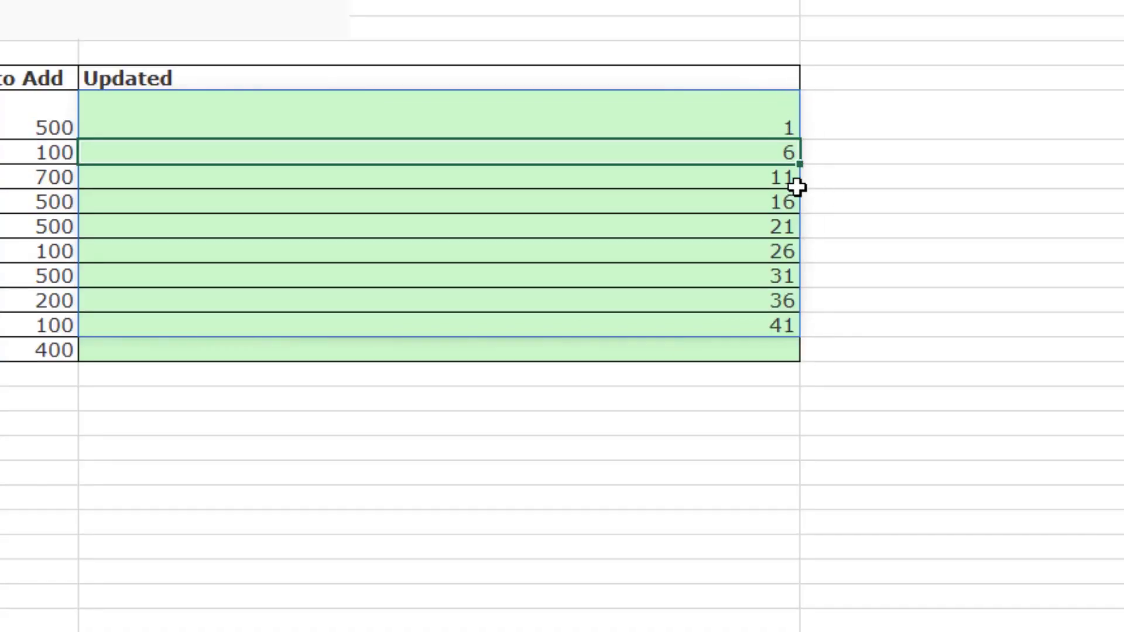
# Start a side formula =D9:D17 in an empty adjacent cell.
pyautogui.click(823, 155)
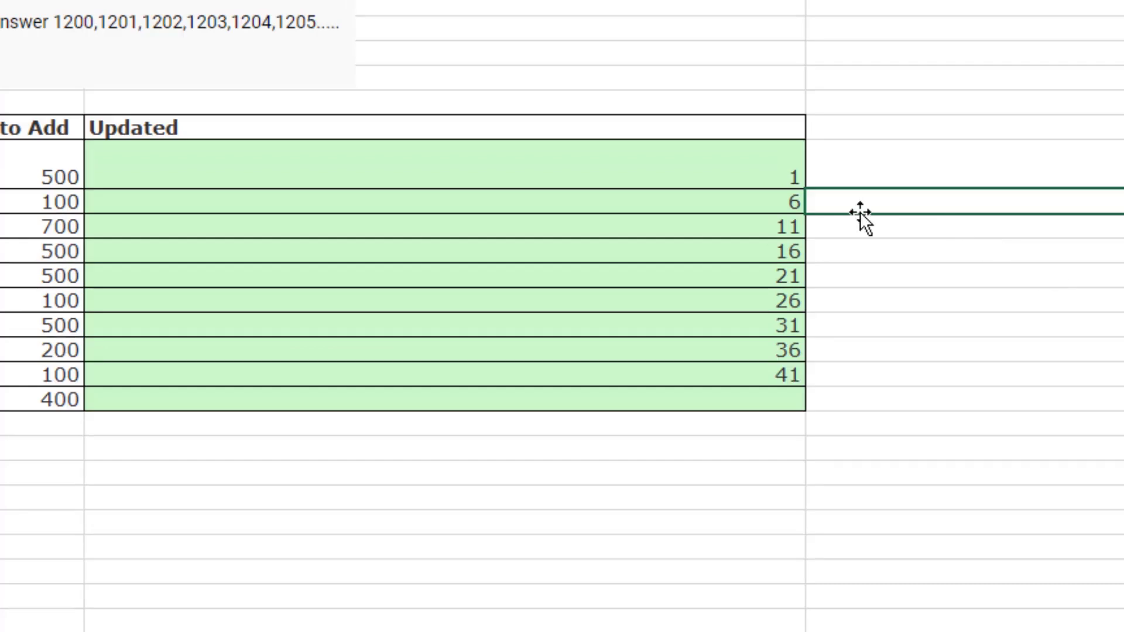
pyautogui.write('=')
pyautogui.moveTo(765, 206); pyautogui.dragTo(793, 395)
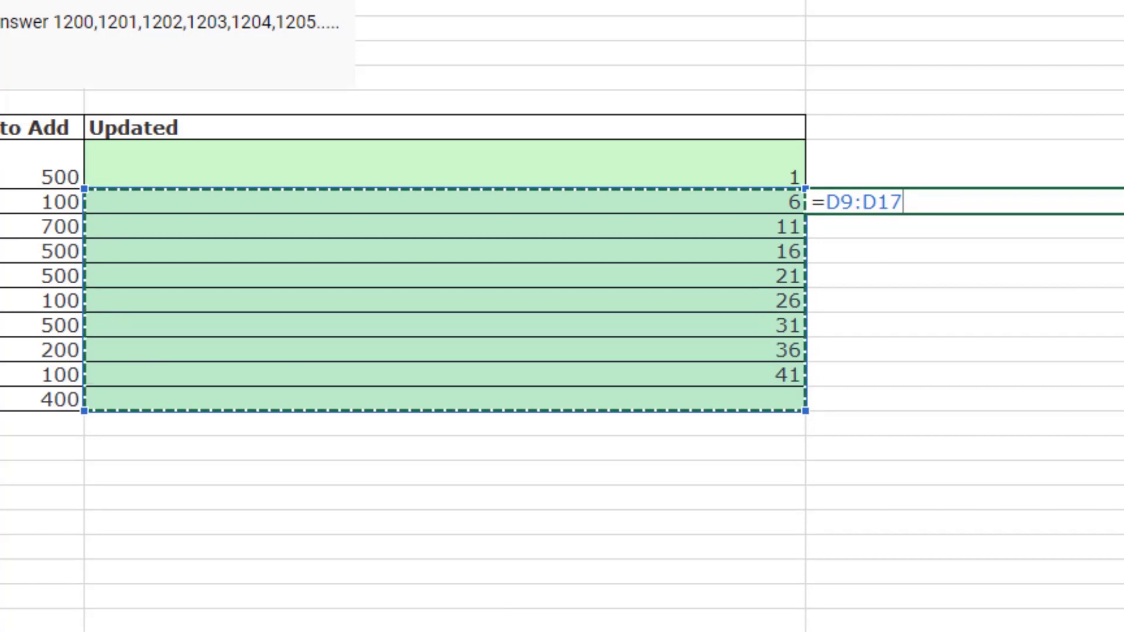
# Subtract the D8:D16 comma positions in a side column to see the gaps between commas.
pyautogui.write('-')
pyautogui.moveTo(706, 172); pyautogui.dragTo(748, 369)
pyautogui.press('Return')
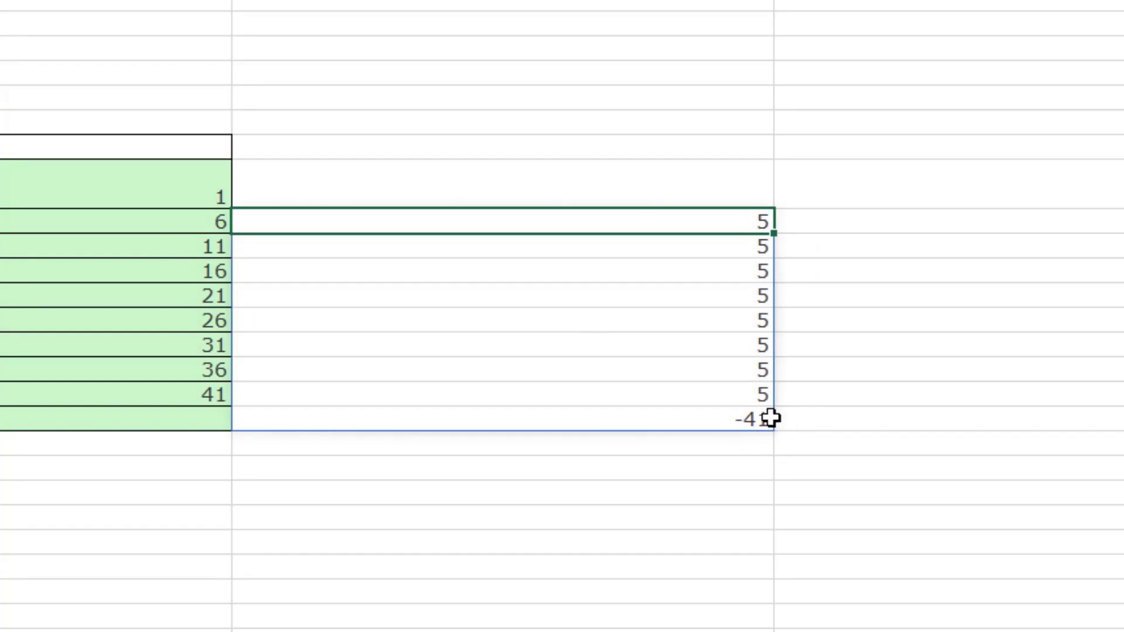
pyautogui.press('F2')
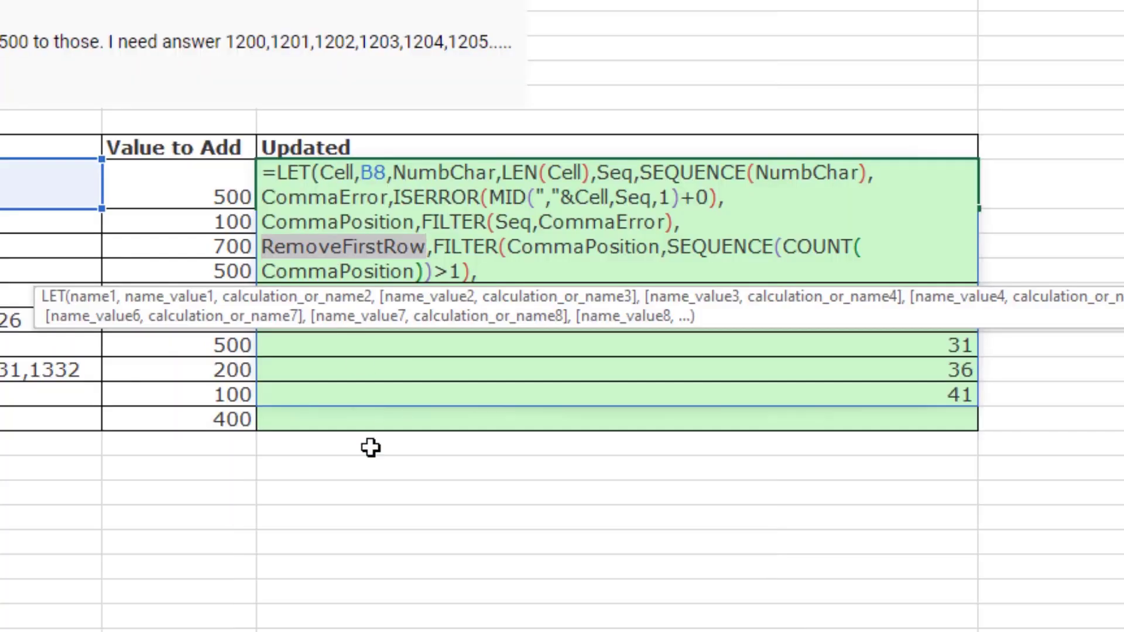
# Make the LET return RemoveFirstRow, spilling comma positions 6 through 41 in the Updated column.
pyautogui.click(539, 252)
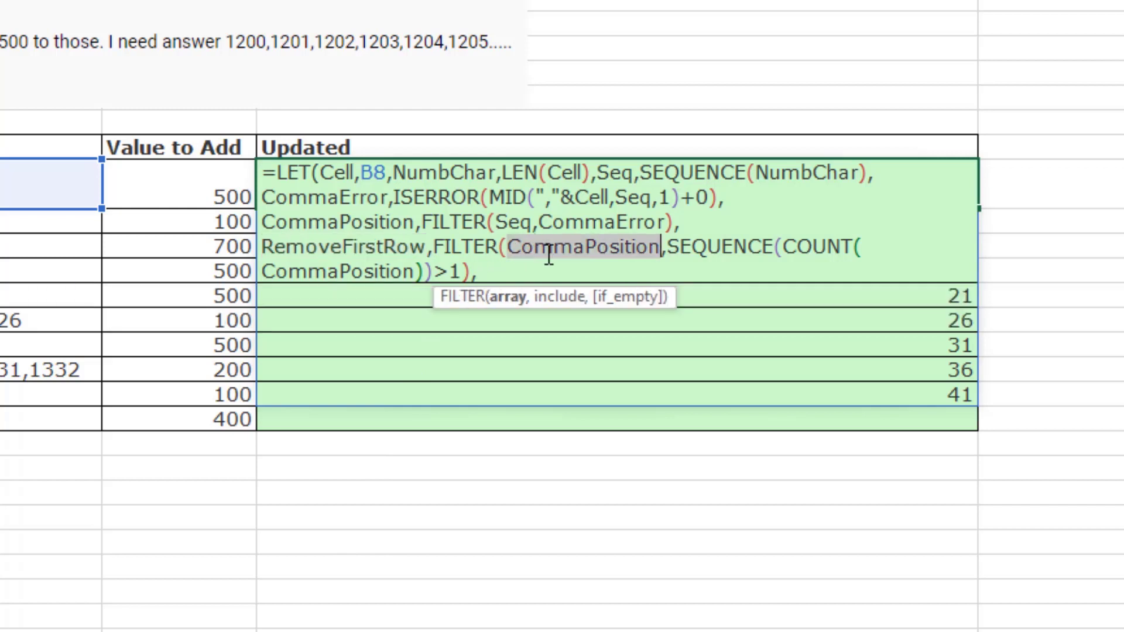
pyautogui.click(683, 253)
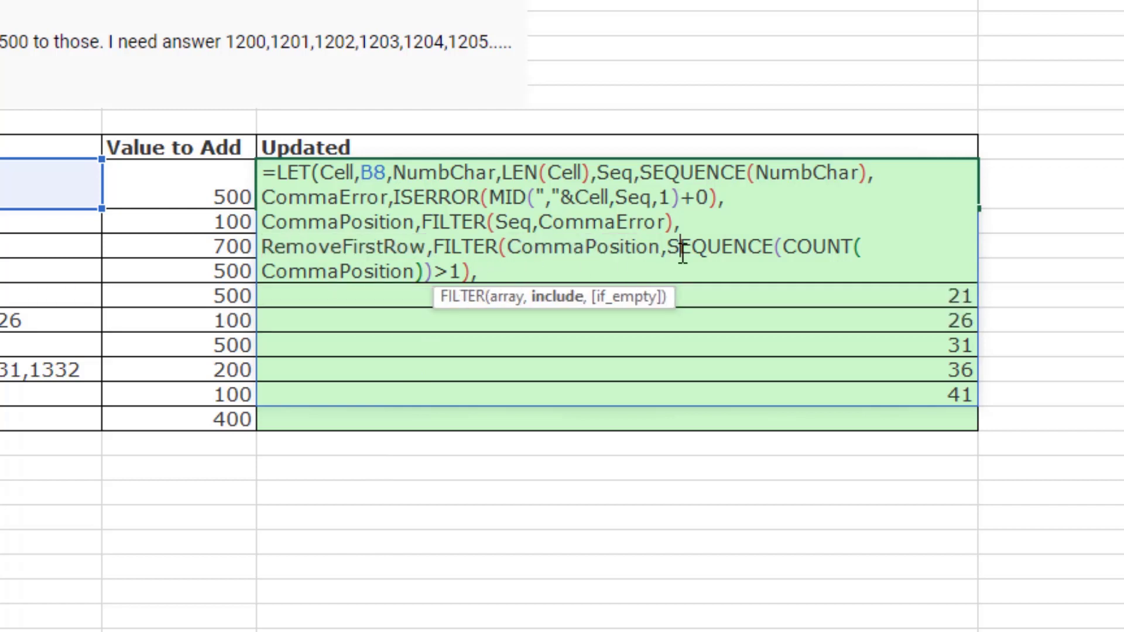
pyautogui.click(558, 297)
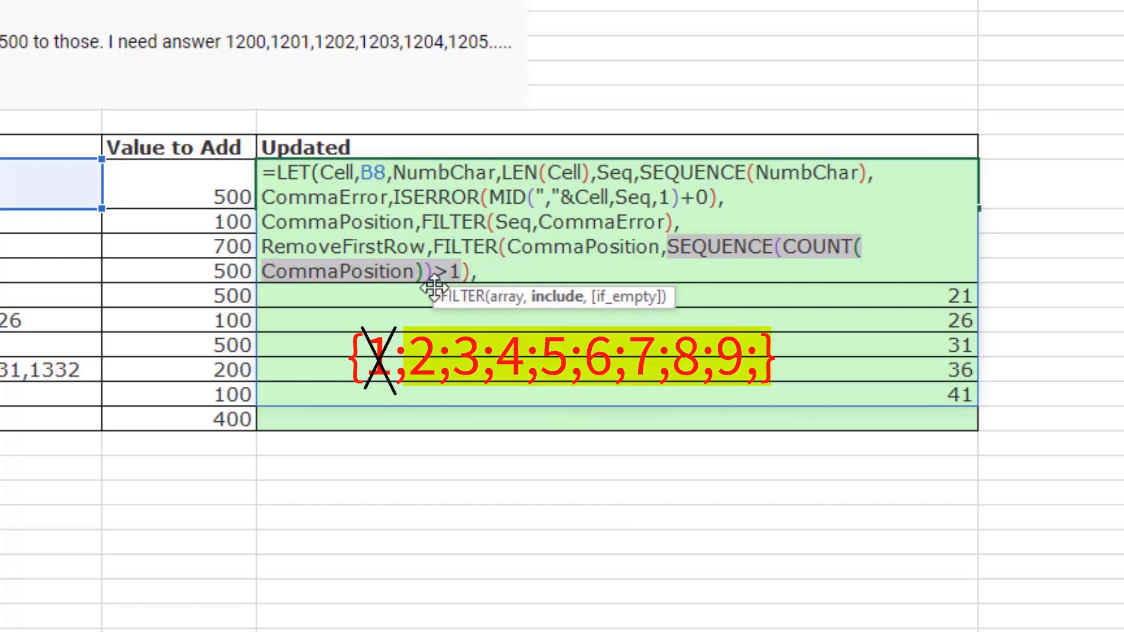
pyautogui.press('End')
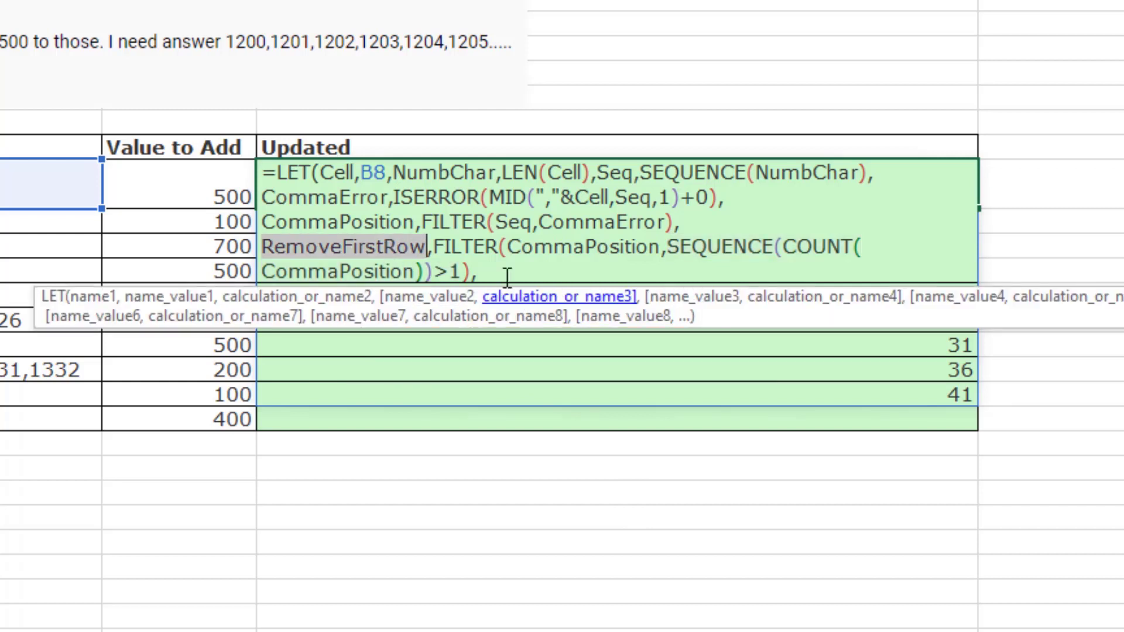
pyautogui.write('RemoveFirstRow)')
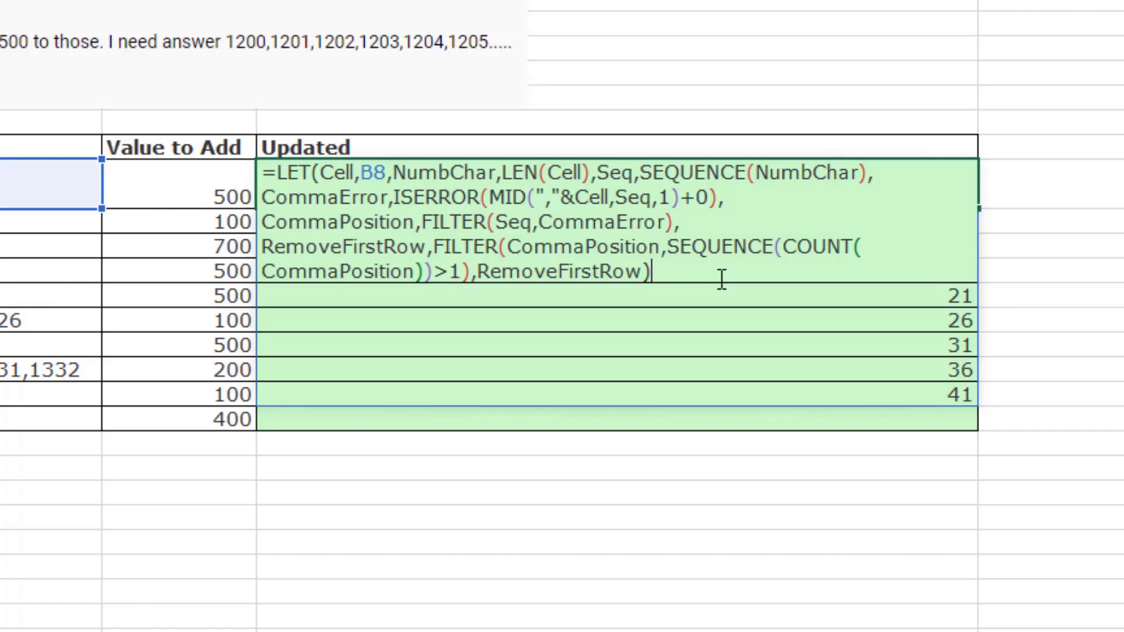
pyautogui.press('Return')
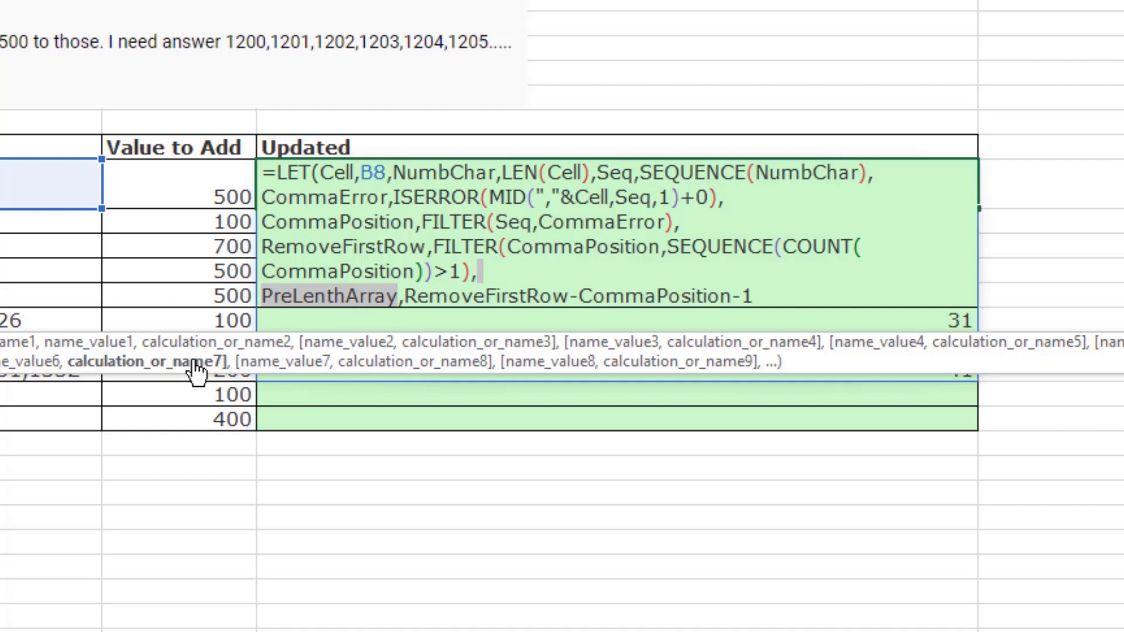
# End the LET with PreLenthArray, spilling lengths of 4 with #N/A in the ninth row.
pyautogui.click(449, 297)
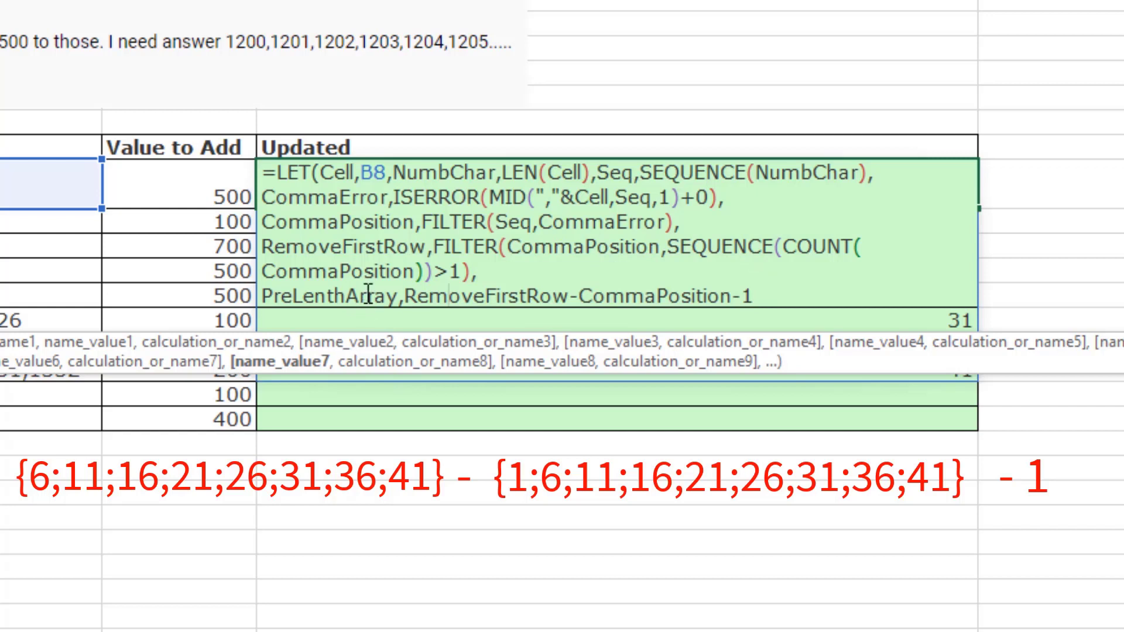
pyautogui.click(754, 299)
pyautogui.write(',PreLenthArray)')
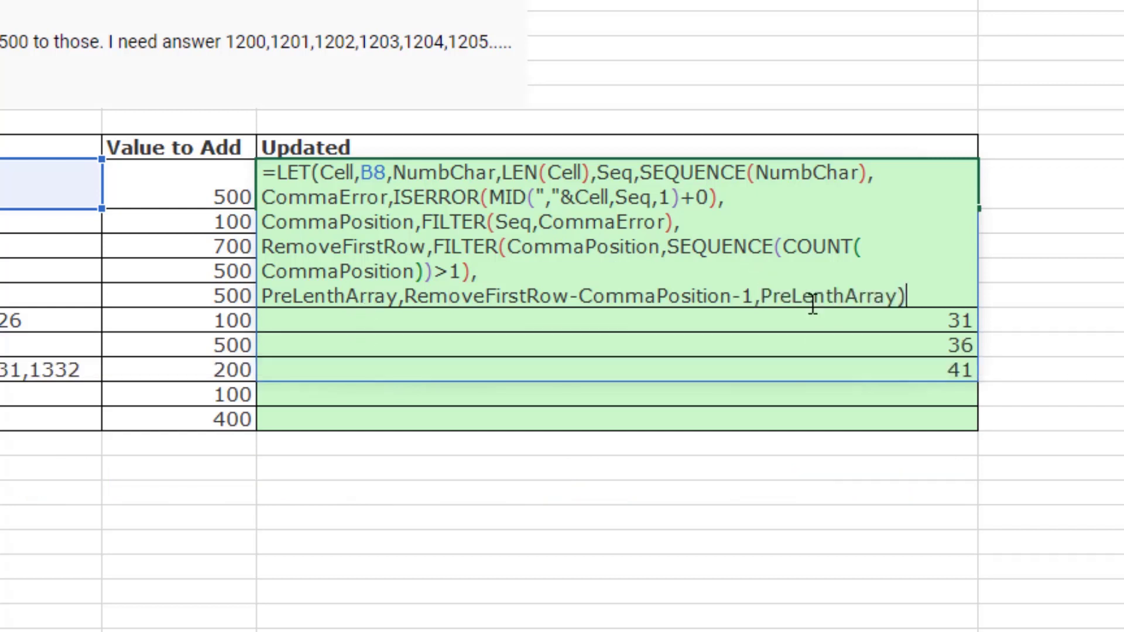
pyautogui.press('Return')
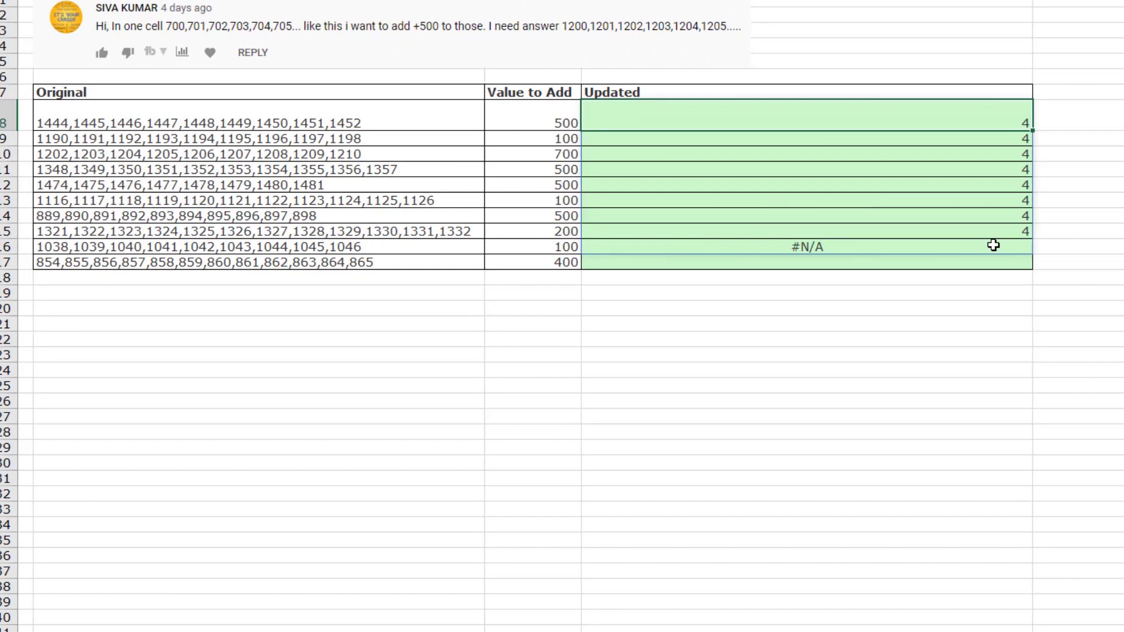
# Return Lengths as IF(ISNA(PreLenthArray),5,PreLenthArray), spilling eight 4s followed by 5.
pyautogui.press('F2')
pyautogui.doubleClick(617, 201)
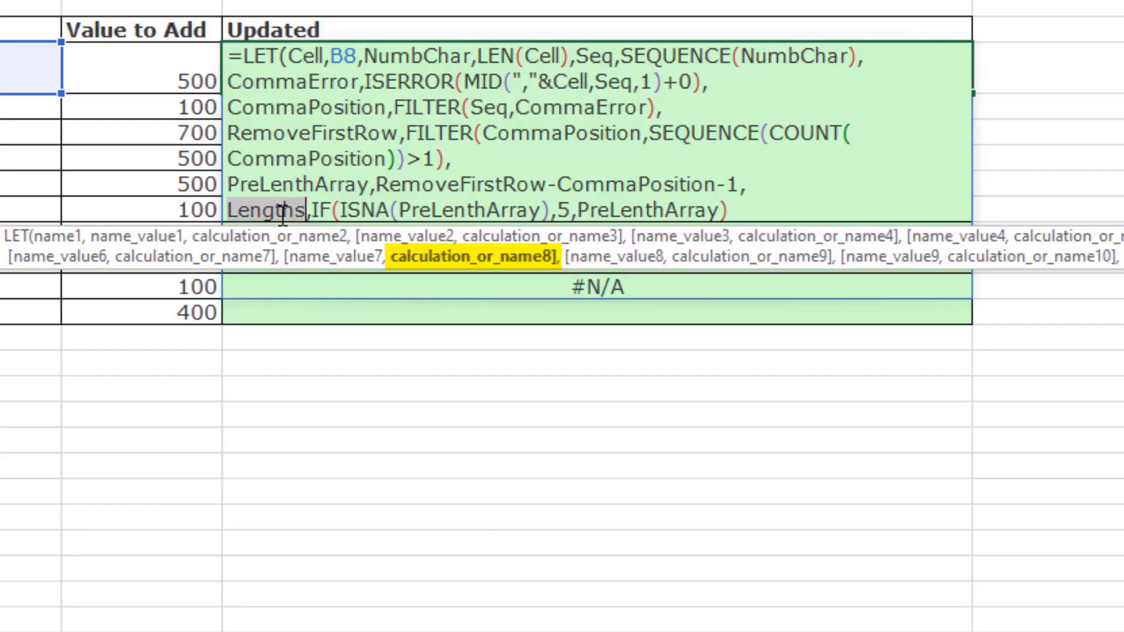
pyautogui.click(343, 212)
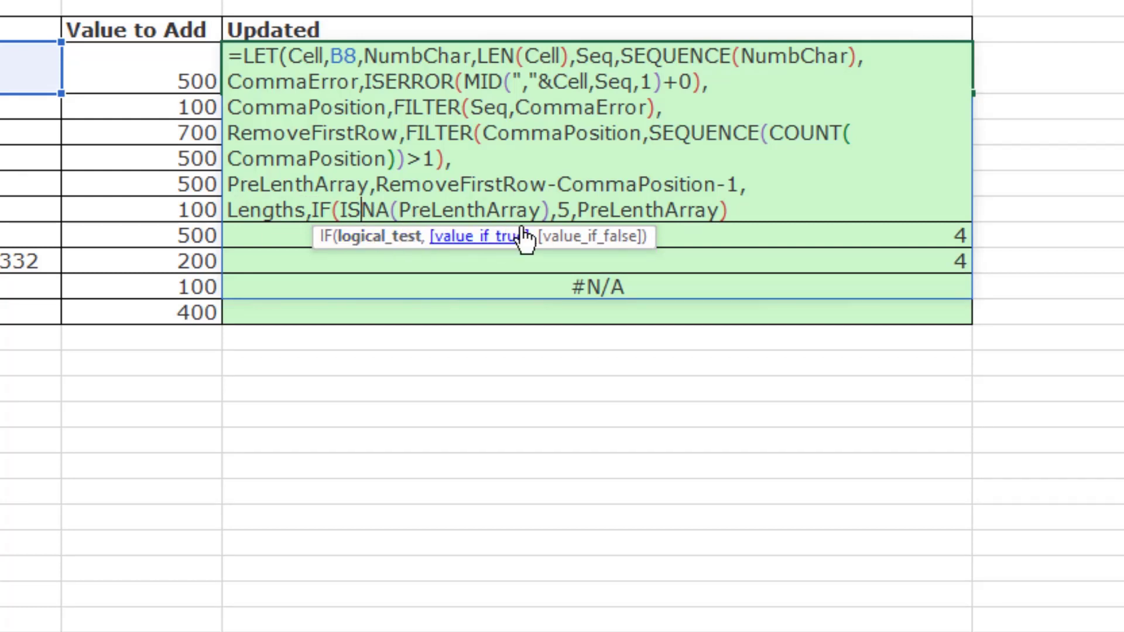
pyautogui.doubleClick(562, 211)
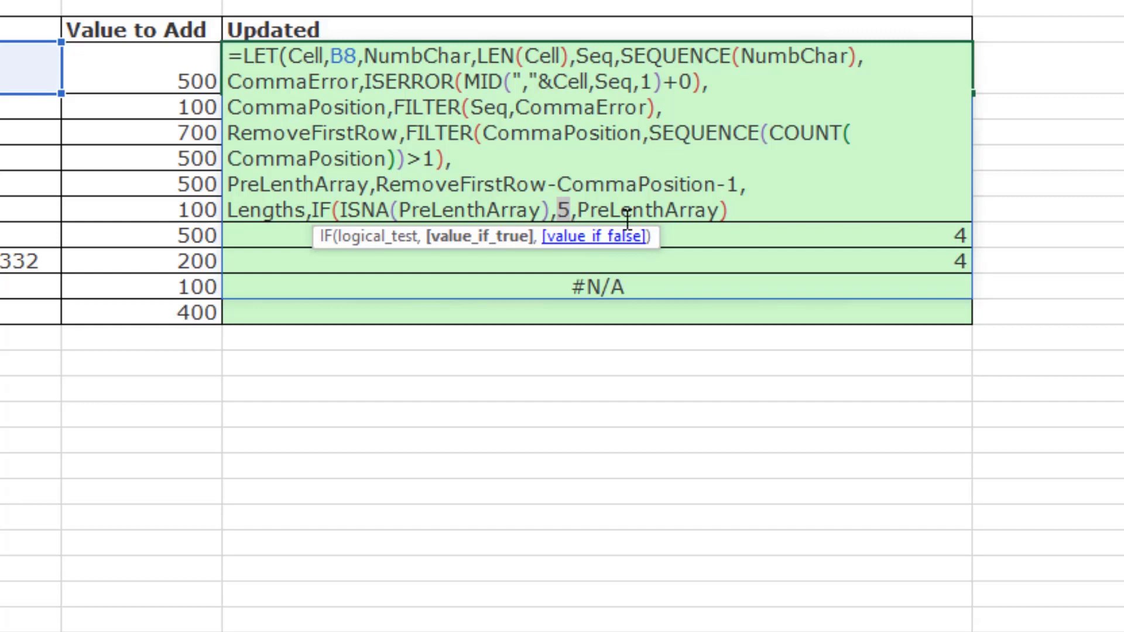
pyautogui.click(592, 235)
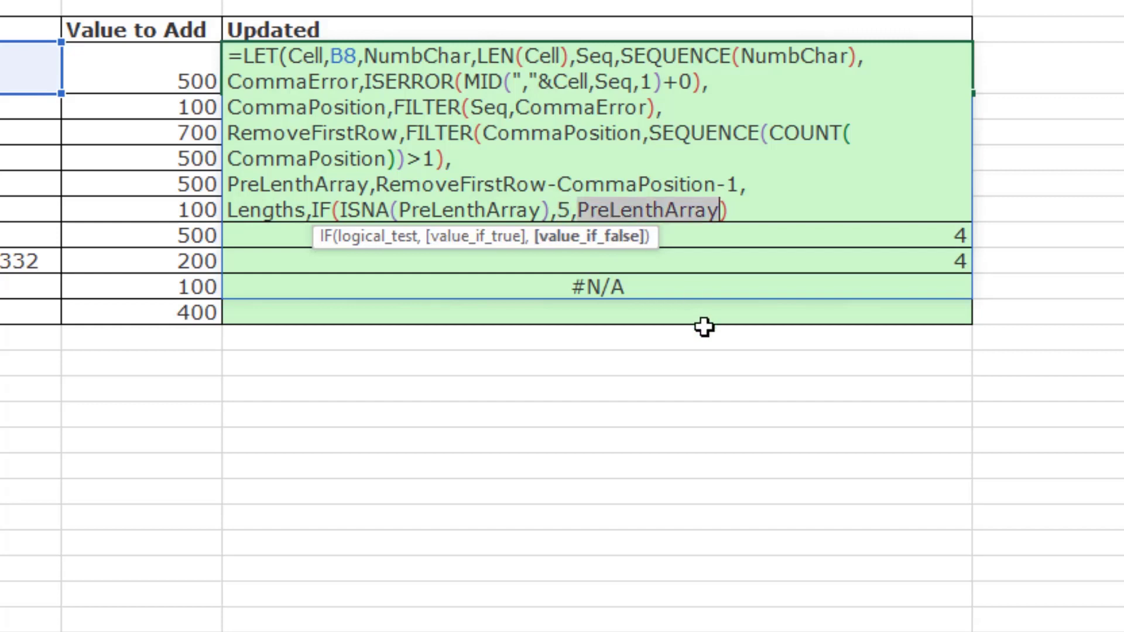
pyautogui.click(846, 210)
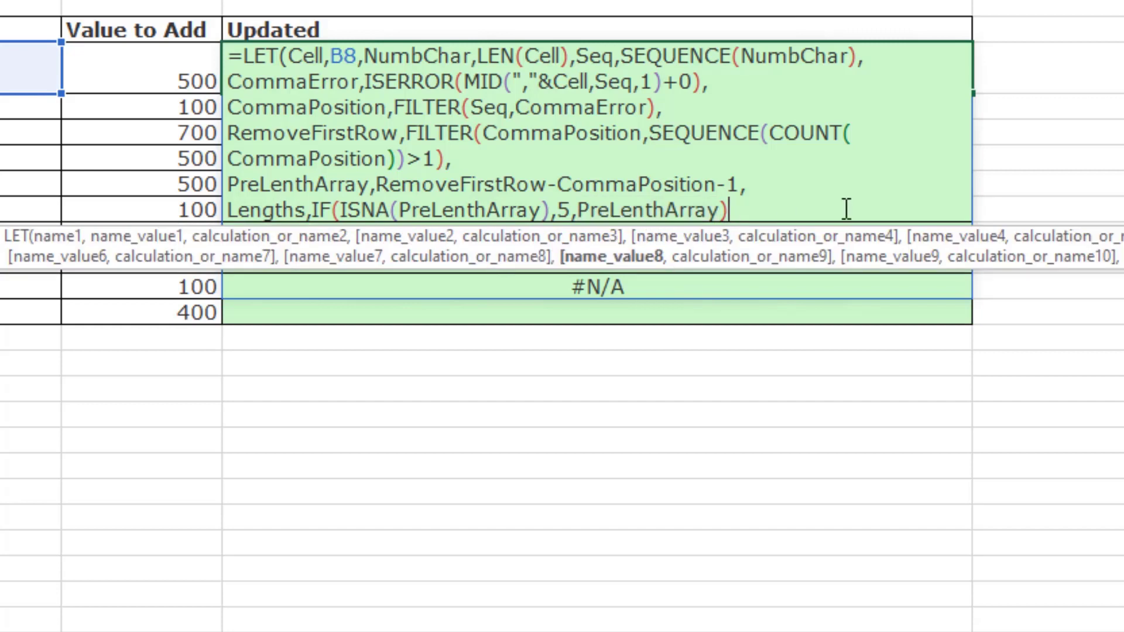
pyautogui.write(',Lengths)')
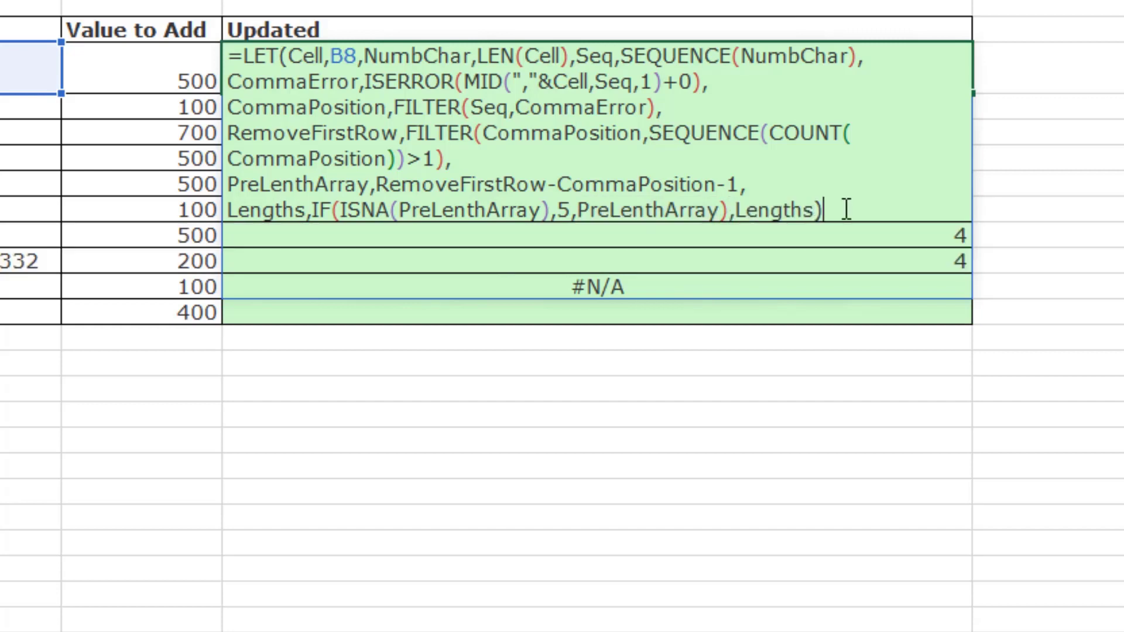
pyautogui.hotkey('ctrl', 'Return')
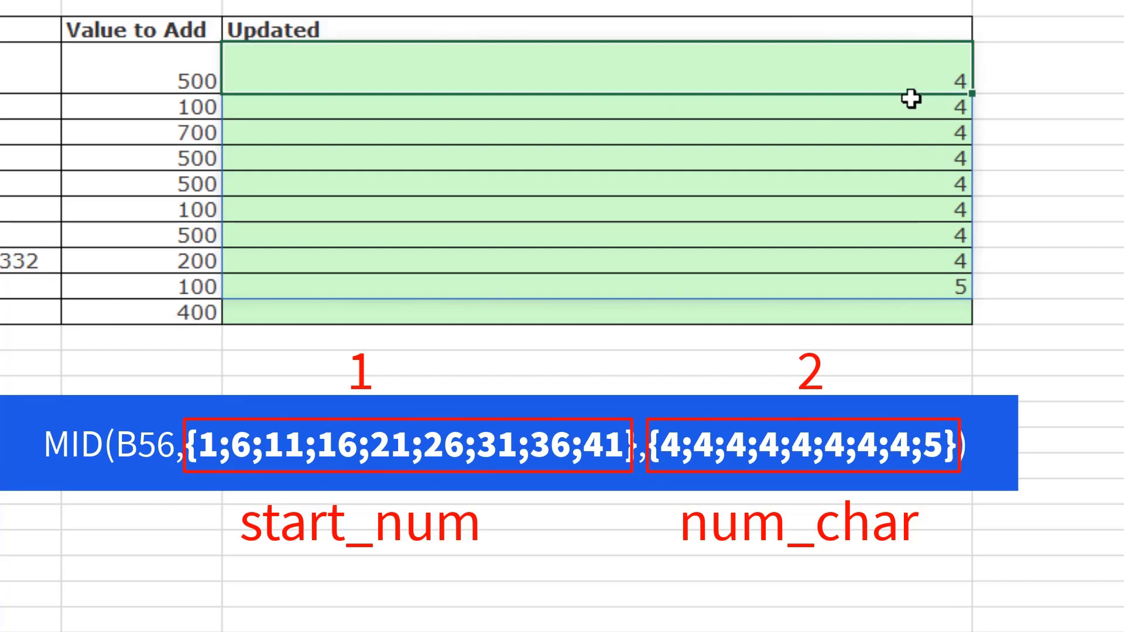
# Return Extract as MID(Cell,CommaPosition,Lengths)+C8, spilling 1944 through 1952.
pyautogui.doubleClick(720, 90)
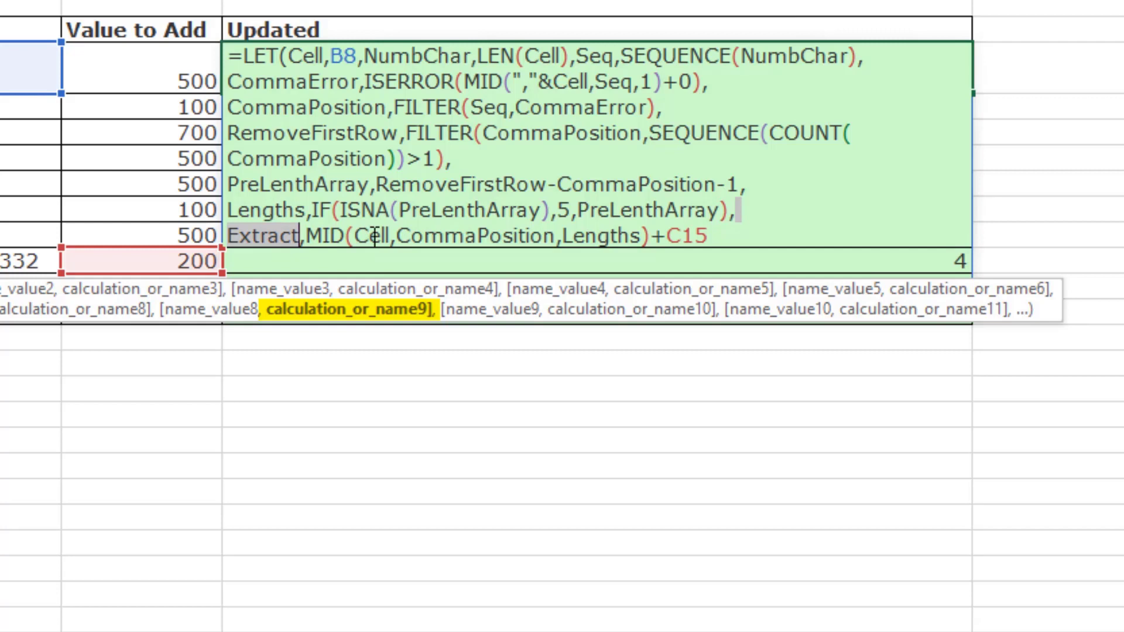
pyautogui.press('Escape')
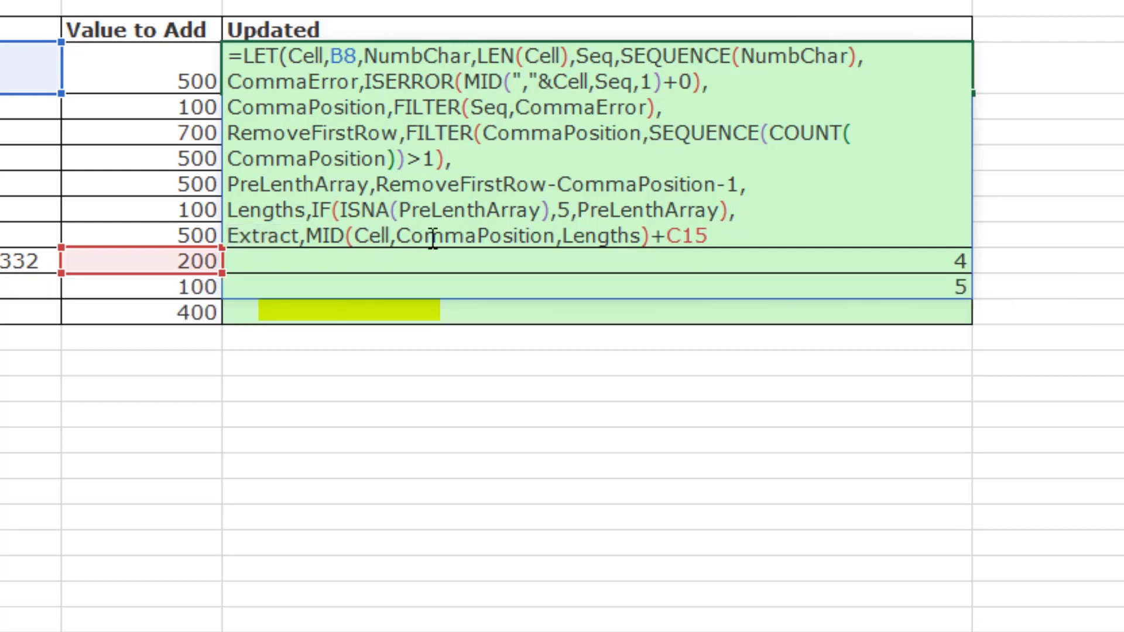
pyautogui.click(597, 236)
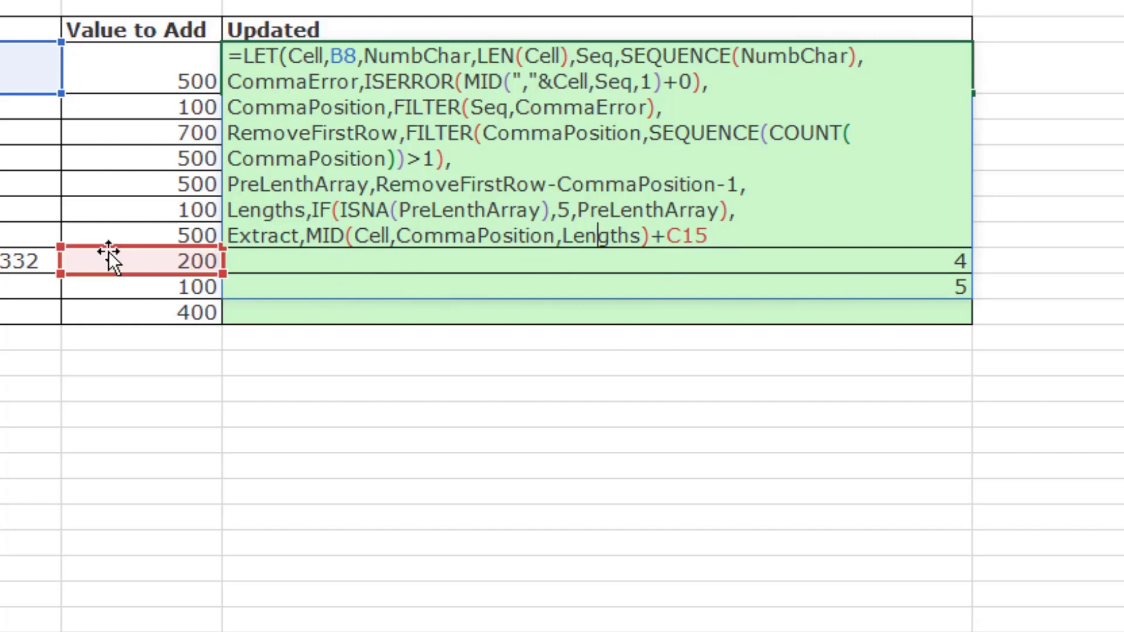
pyautogui.moveTo(107, 251); pyautogui.dragTo(123, 76)
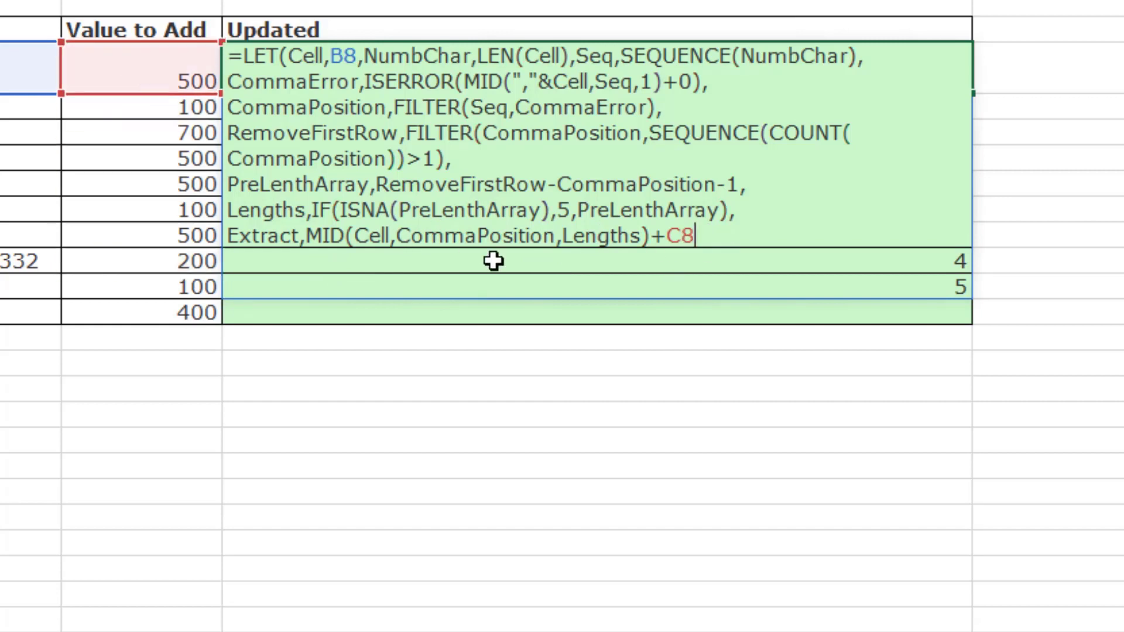
pyautogui.write(',Extract')
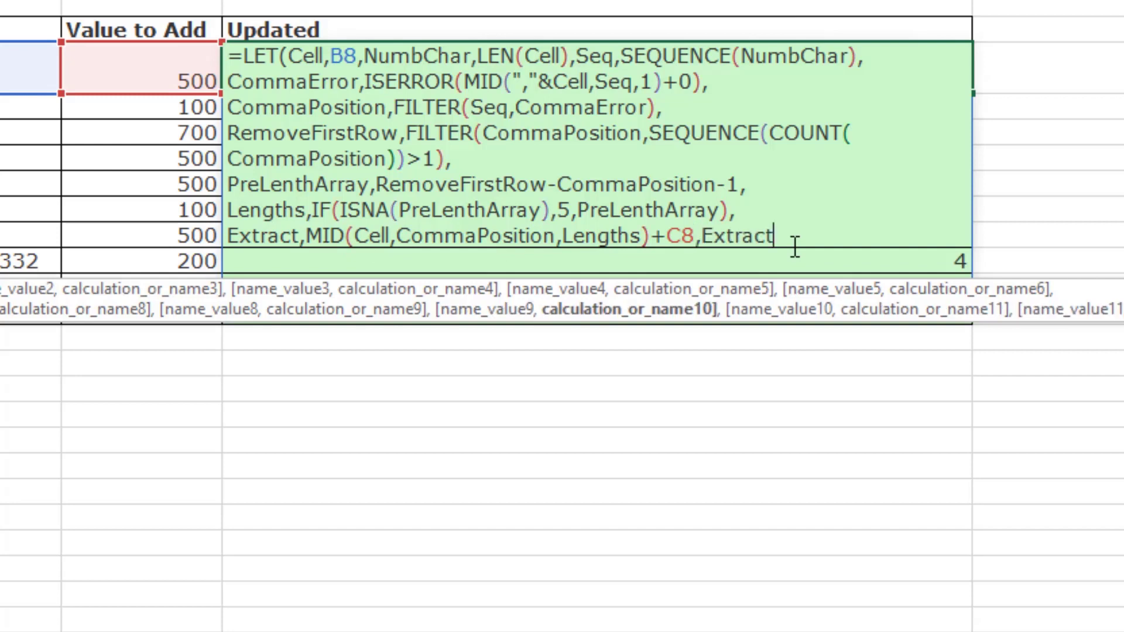
pyautogui.write(')')
pyautogui.press('Return')
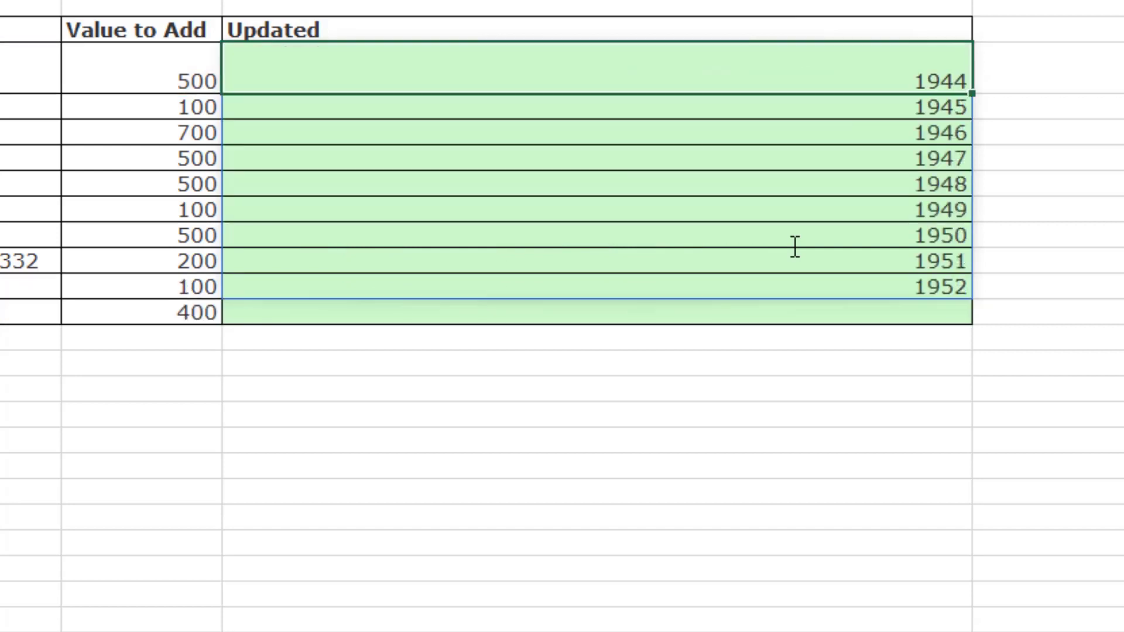
# Return Final as TEXTJOIN(",",,Extract) and fill the formula down all Updated rows.
pyautogui.doubleClick(795, 246)
pyautogui.click(313, 326)
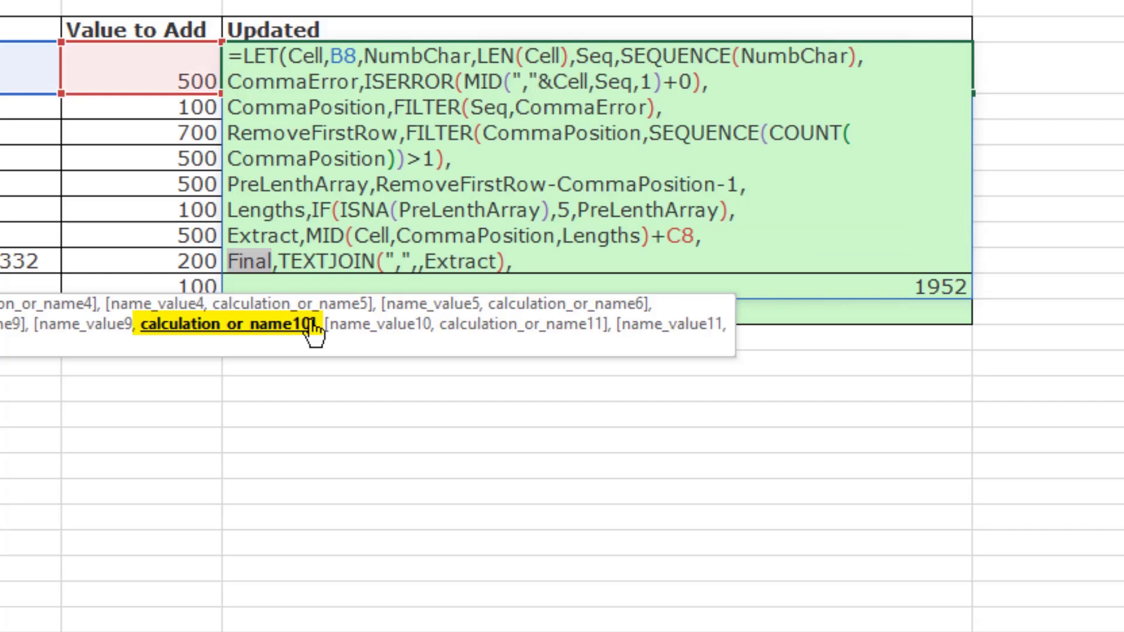
pyautogui.click(342, 331)
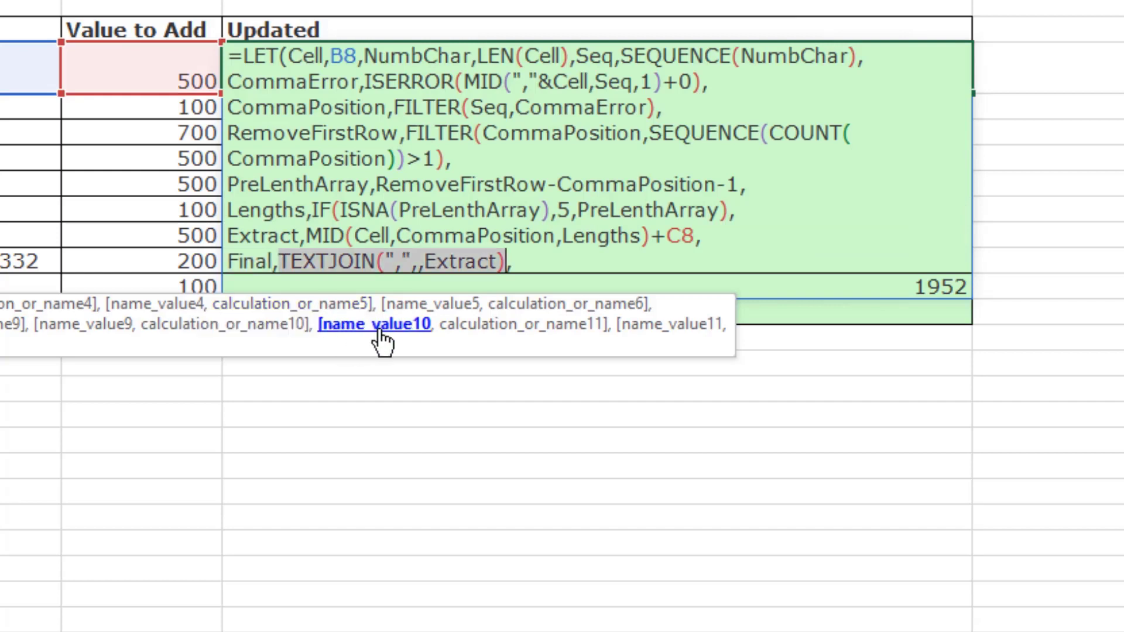
pyautogui.write(',')
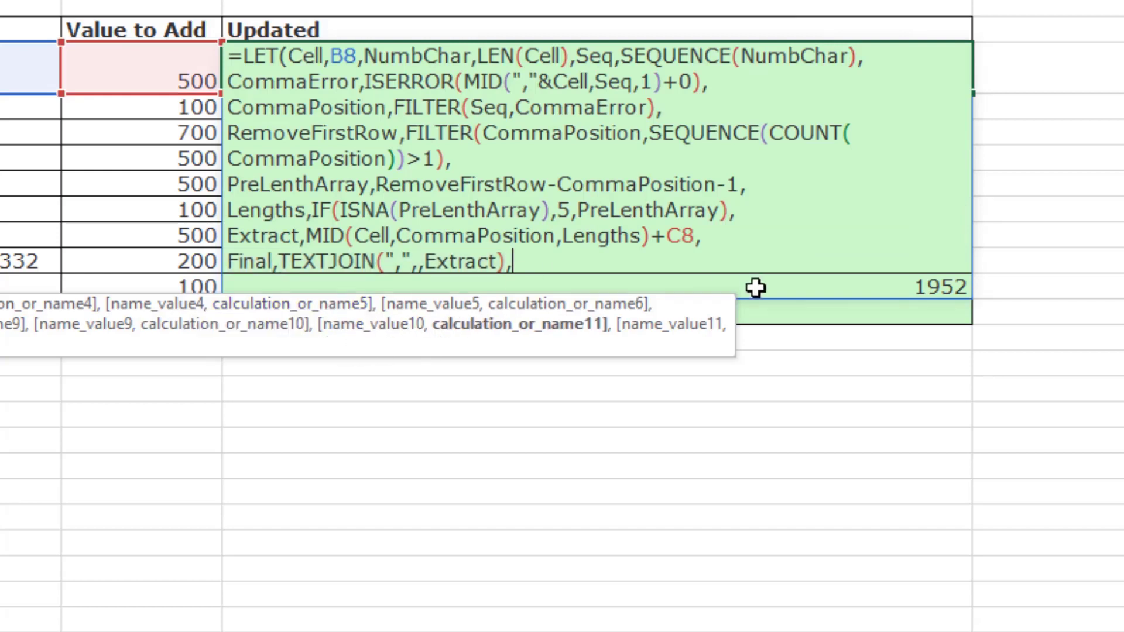
pyautogui.write('Final)')
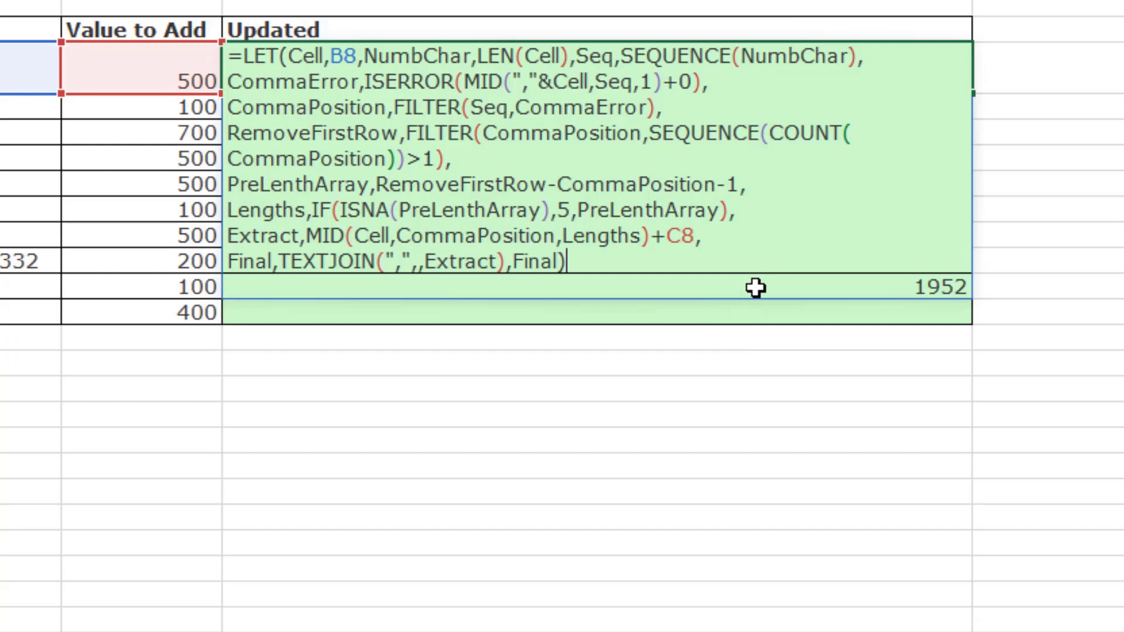
pyautogui.press('Return')
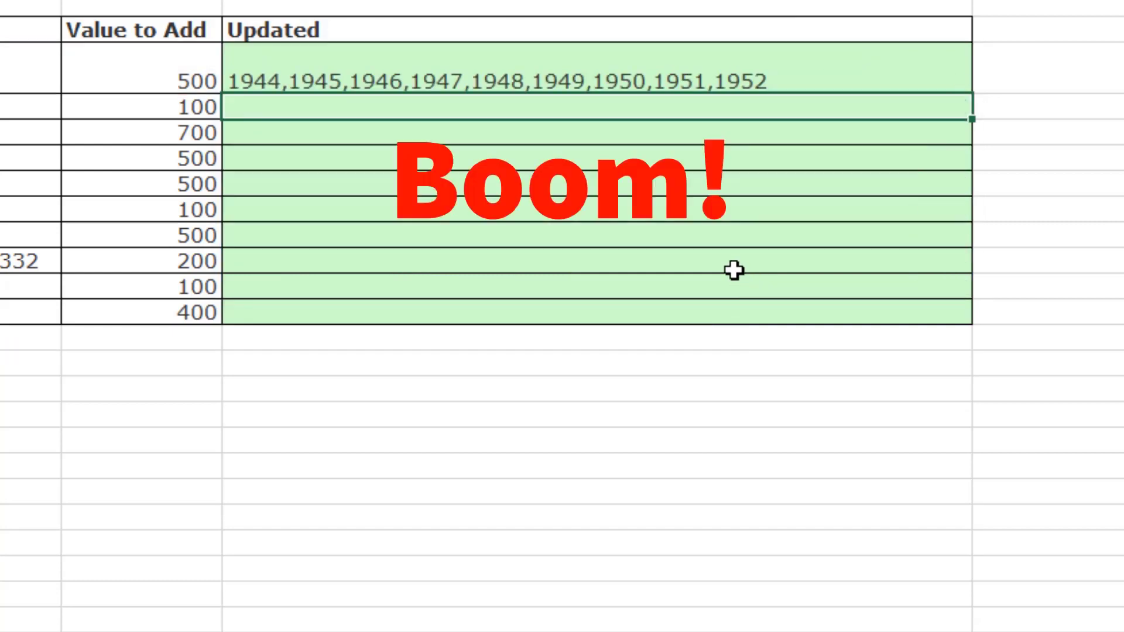
pyautogui.click(913, 87)
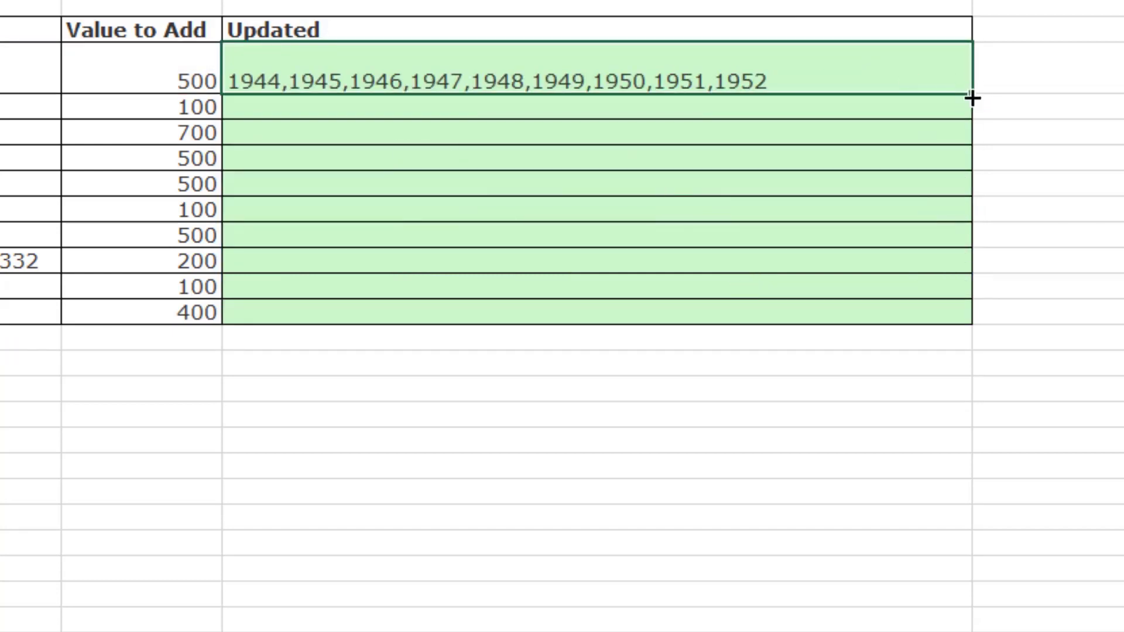
pyautogui.doubleClick(972, 98)
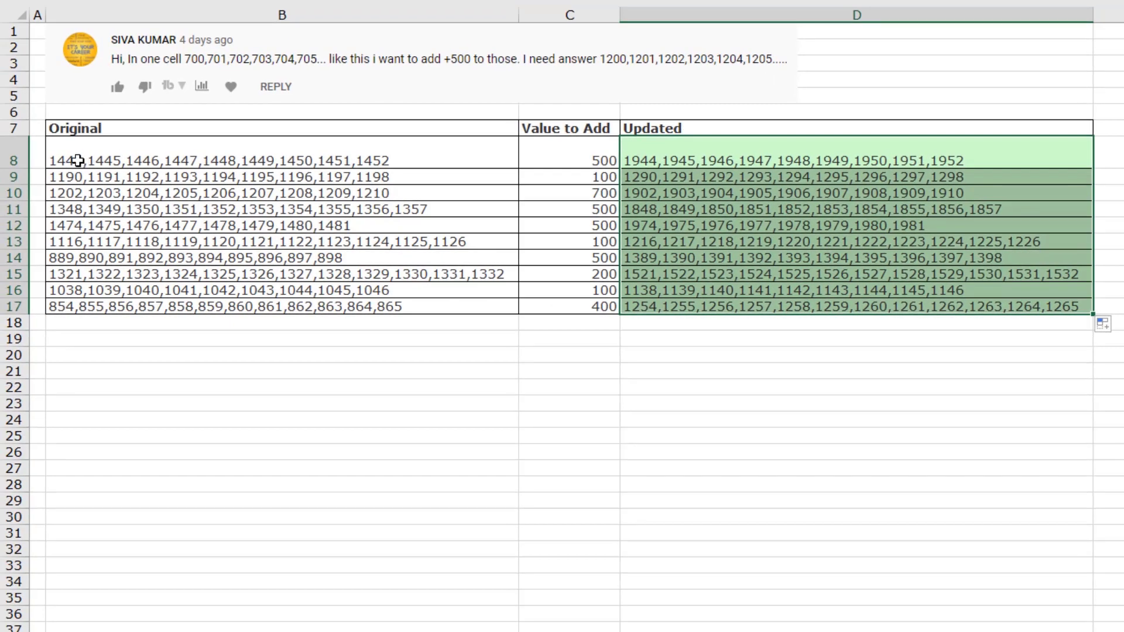
# Shorten B8's first number to 44 to test the formula.
pyautogui.doubleClick(130, 152)
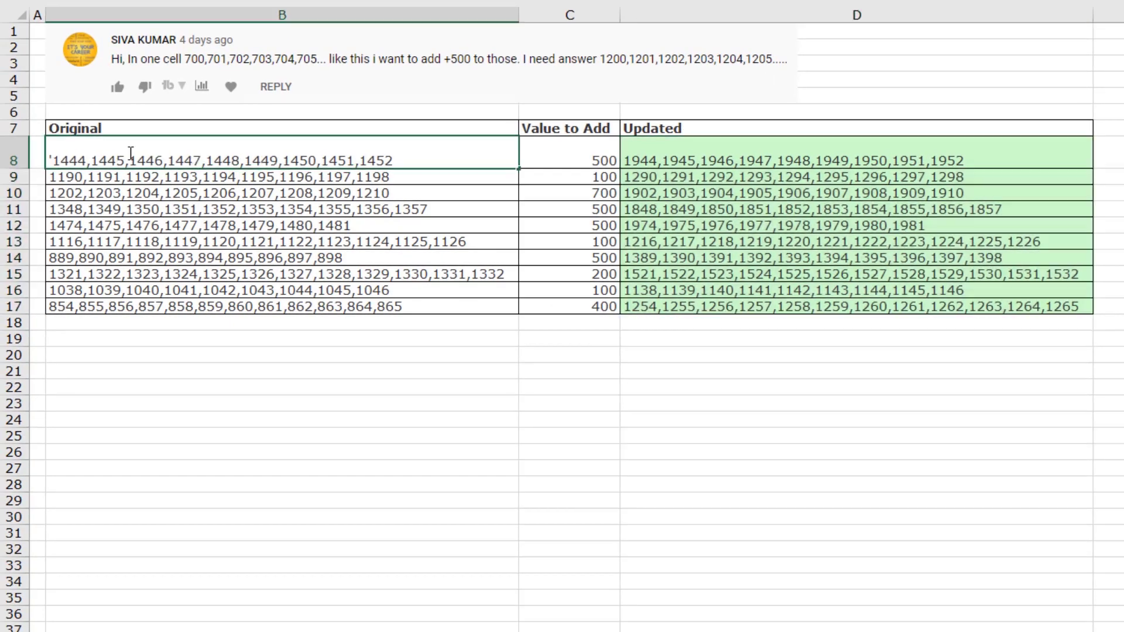
pyautogui.press('Home')
pyautogui.press('Delete')
pyautogui.press('Delete')
pyautogui.hotkey('ctrl', 'Return')
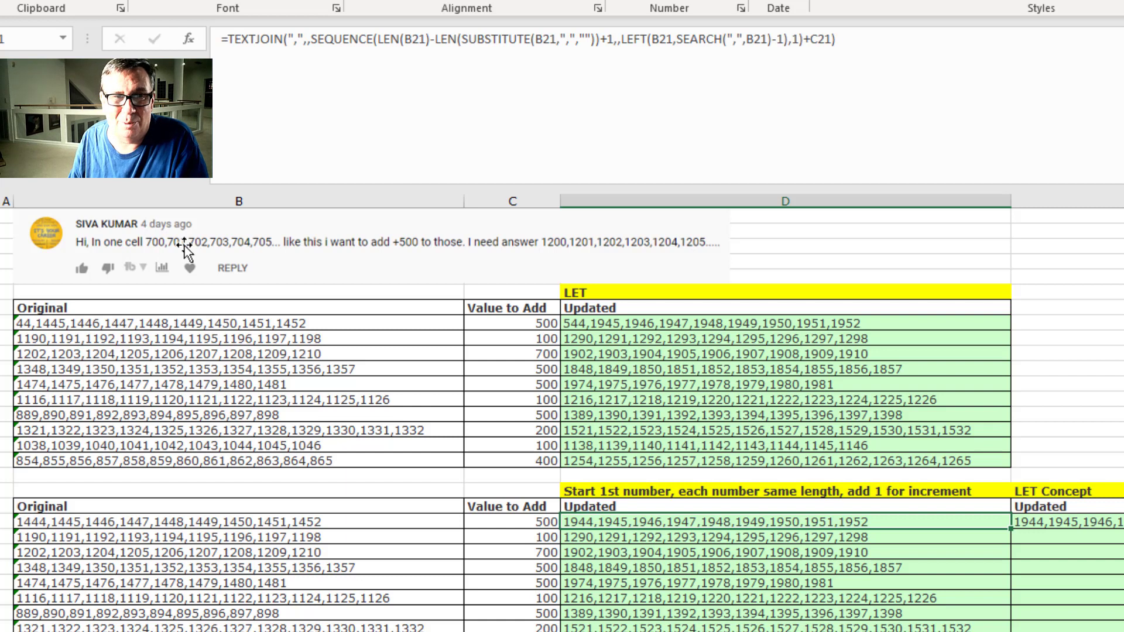
# View D21's alternative TEXTJOIN formula, then show D8's full LET formula for comparison.
pyautogui.press('F2')
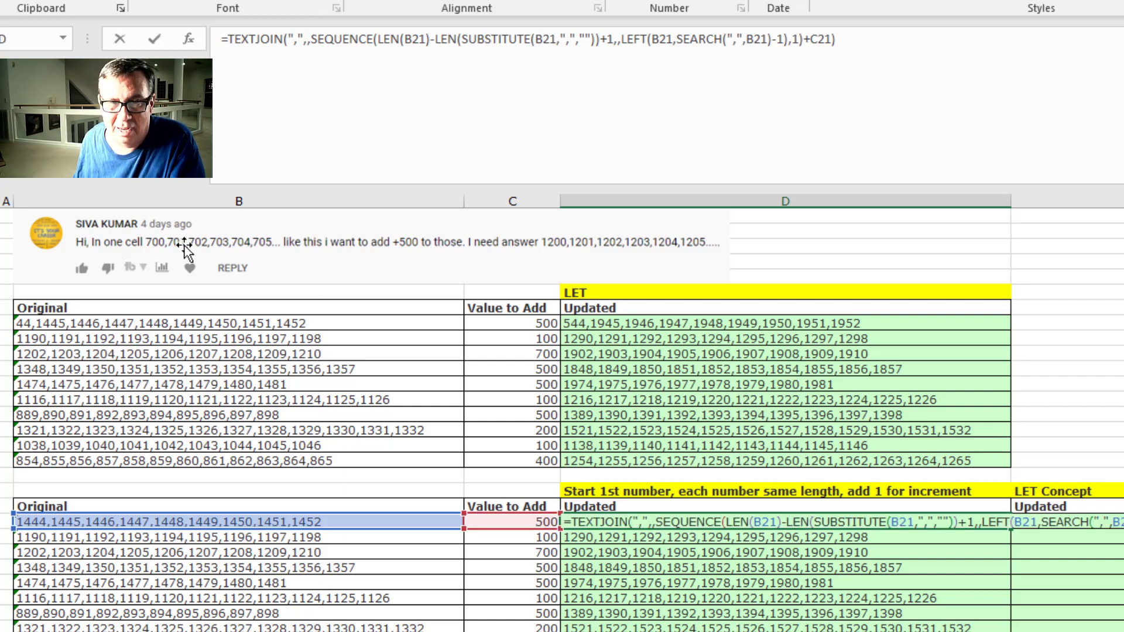
pyautogui.press('Escape')
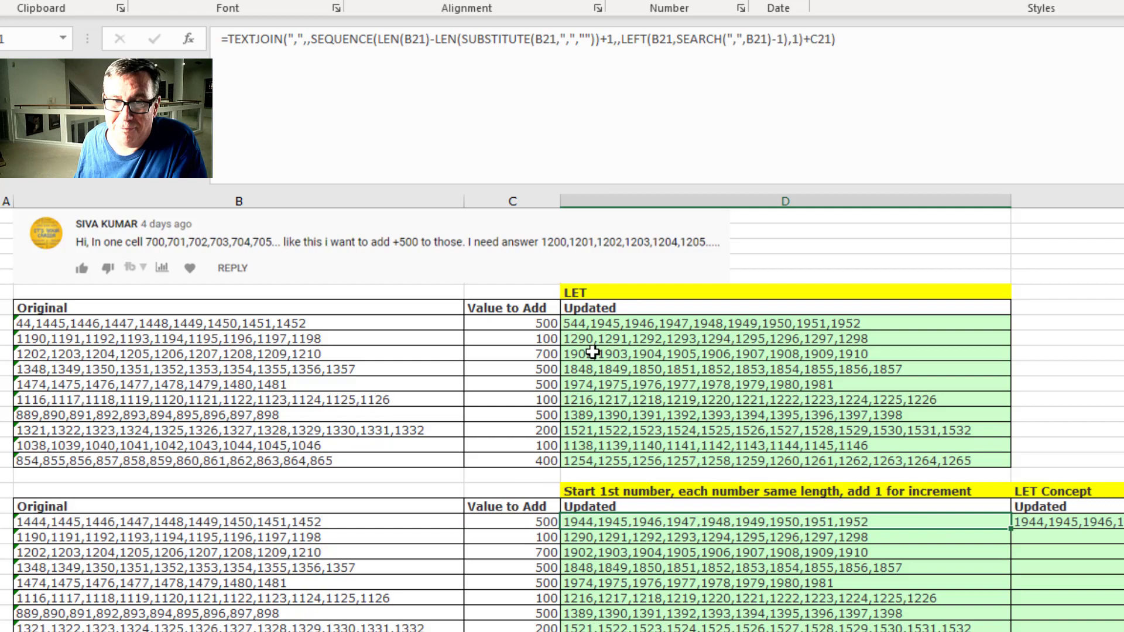
pyautogui.click(617, 324)
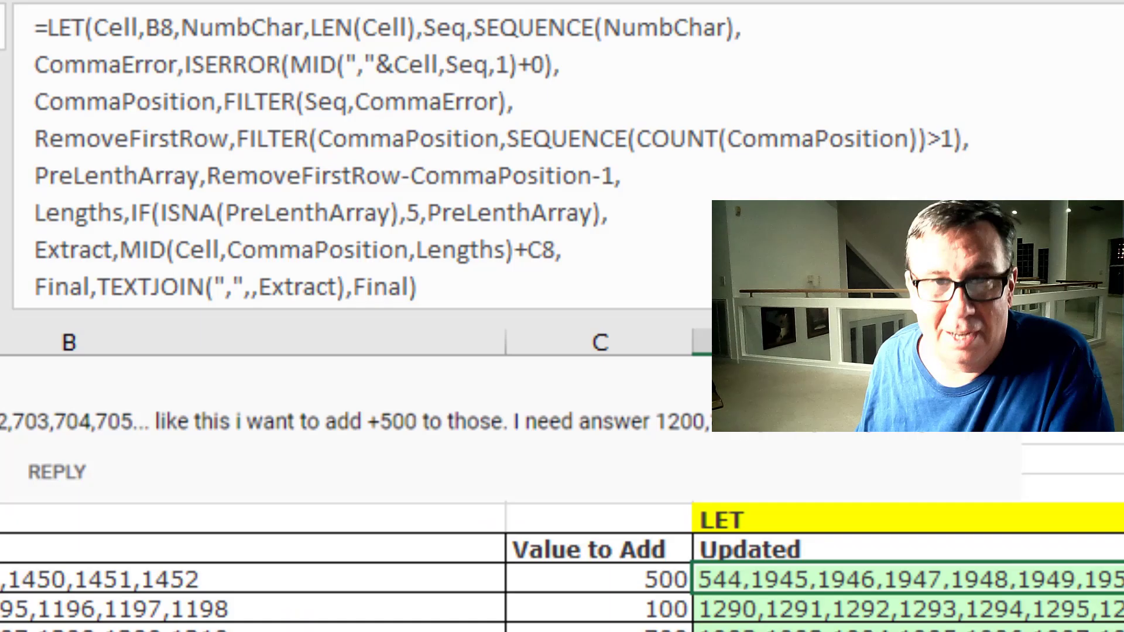